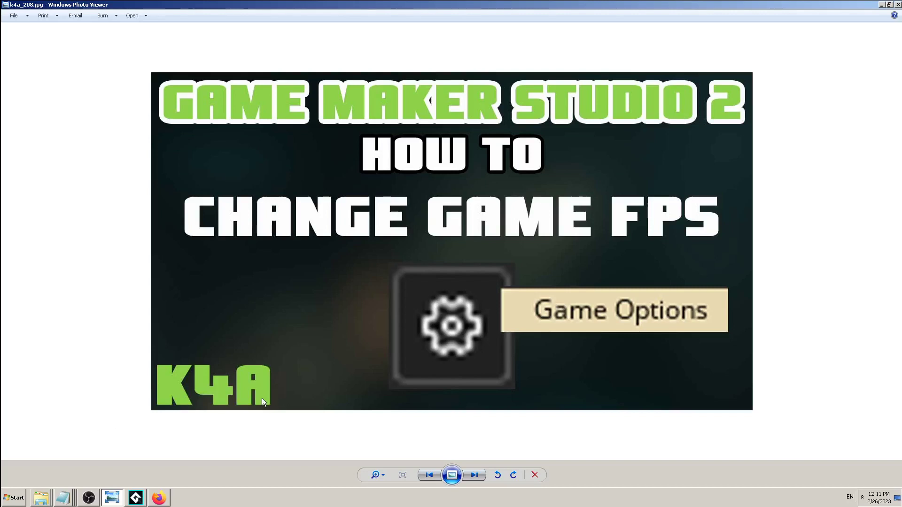
Zoom into the Change Game FPS thumbnail, then switch to the GameMaker project
{"action": "scroll", "coordinate": [263, 395], "scroll_direction": "up", "scroll_amount": 1}
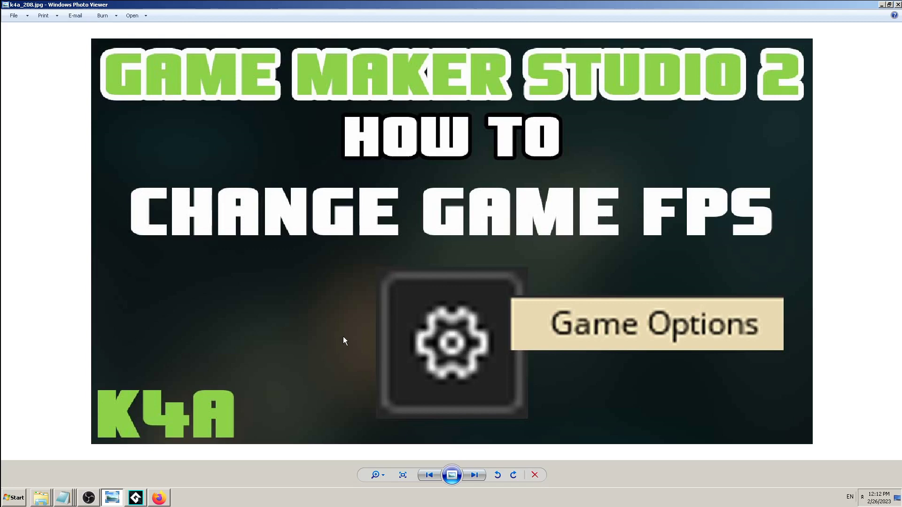
{"action": "left_click", "coordinate": [136, 497]}
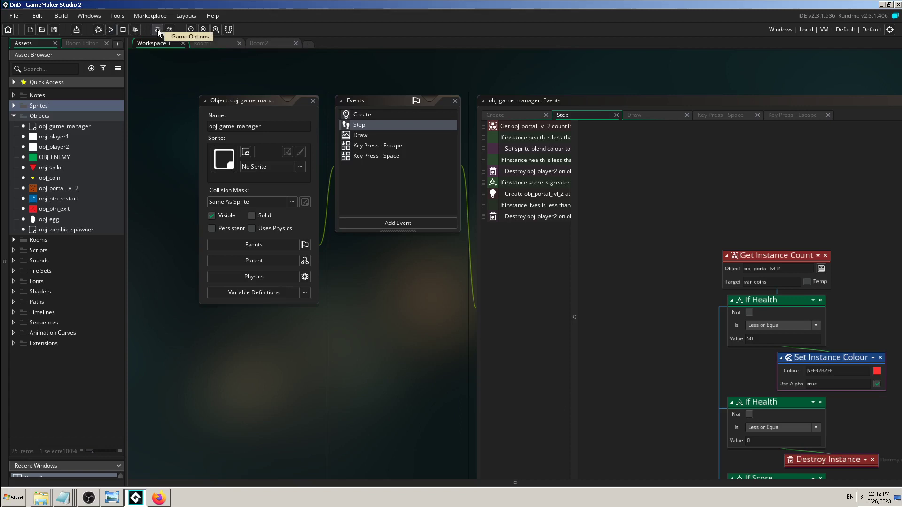
Bring Photo Viewer forward and zoom into the next image, a GameMaker screenshot
{"action": "left_click", "coordinate": [111, 498]}
{"action": "key", "text": "Right"}
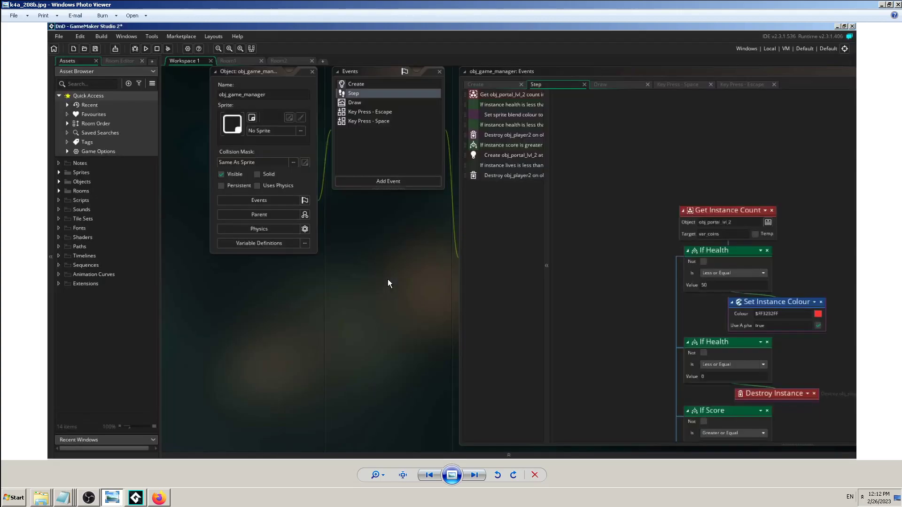
{"action": "scroll", "coordinate": [233, 169], "scroll_direction": "up", "scroll_amount": 2}
{"action": "scroll", "coordinate": [233, 168], "scroll_direction": "down", "scroll_amount": 1}
{"action": "scroll", "coordinate": [287, 320], "scroll_direction": "up", "scroll_amount": 3}
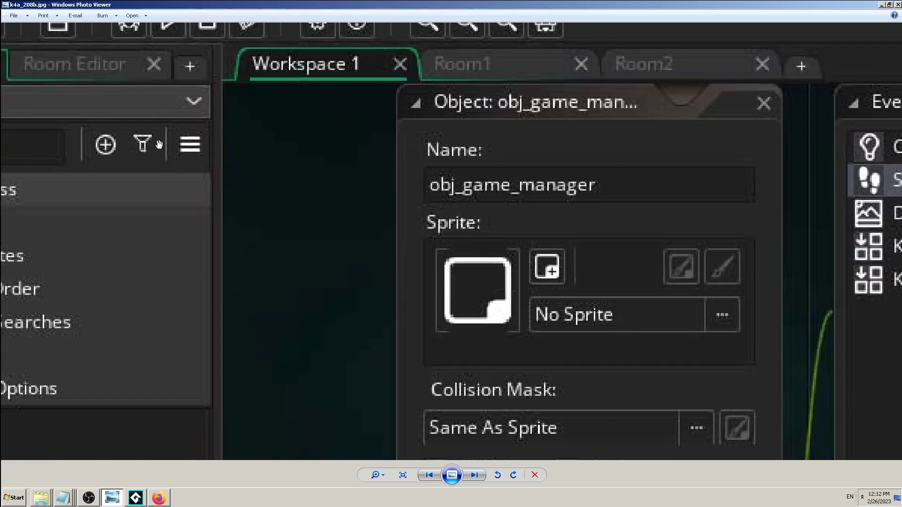
{"action": "scroll", "coordinate": [338, 125], "scroll_direction": "up", "scroll_amount": 3}
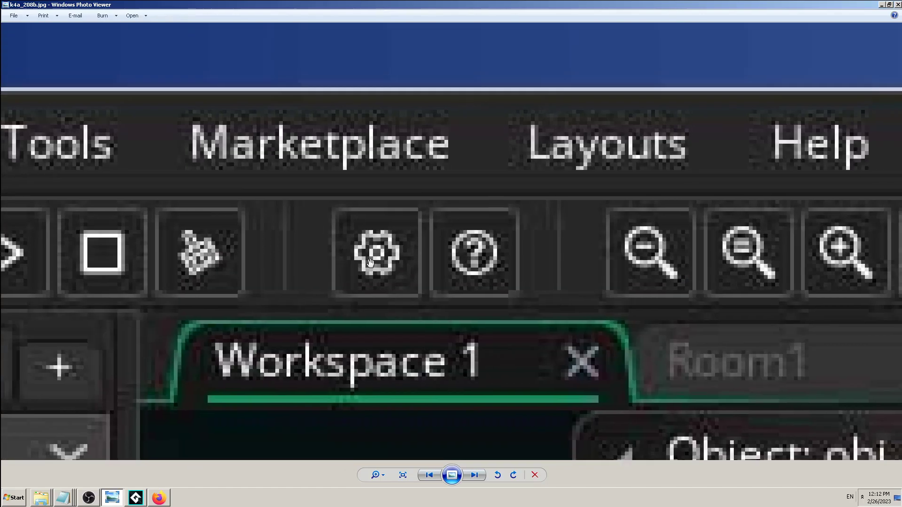
Pan across the screenshot's top area, then go back to the Change Game FPS thumbnail
{"action": "left_click_drag", "start_coordinate": [152, 233], "coordinate": [512, 237]}
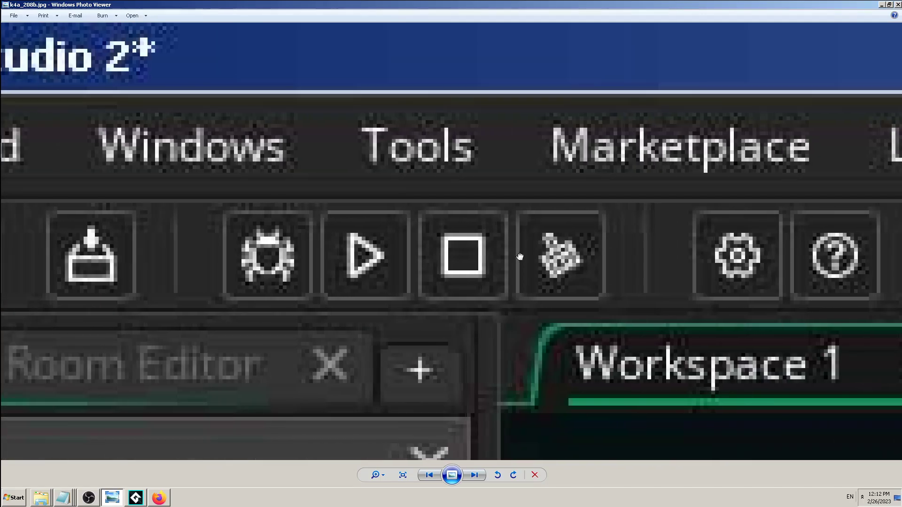
{"action": "left_click_drag", "start_coordinate": [655, 263], "coordinate": [195, 265]}
{"action": "left_click_drag", "start_coordinate": [682, 258], "coordinate": [630, 256]}
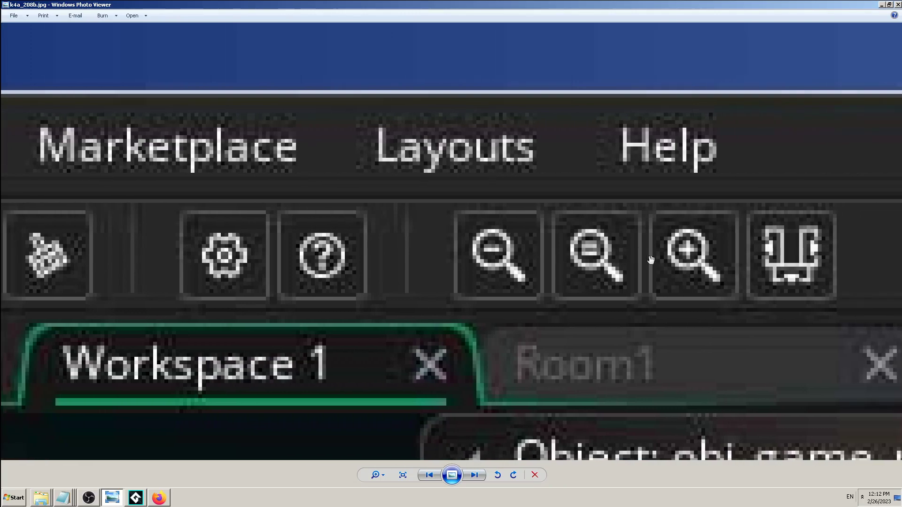
{"action": "left_click_drag", "start_coordinate": [293, 270], "coordinate": [511, 270]}
{"action": "scroll", "coordinate": [525, 261], "scroll_direction": "up", "scroll_amount": 2}
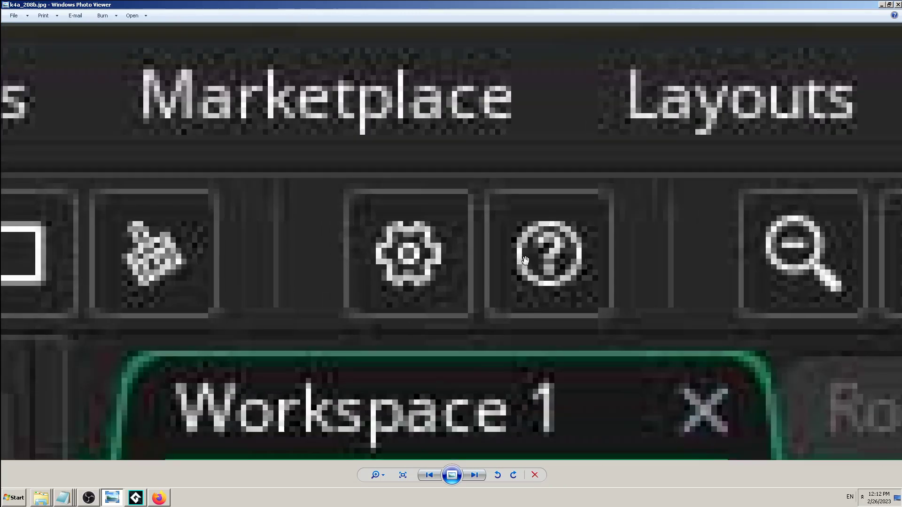
{"action": "scroll", "coordinate": [543, 255], "scroll_direction": "down", "scroll_amount": 2}
{"action": "scroll", "coordinate": [537, 226], "scroll_direction": "up", "scroll_amount": 1}
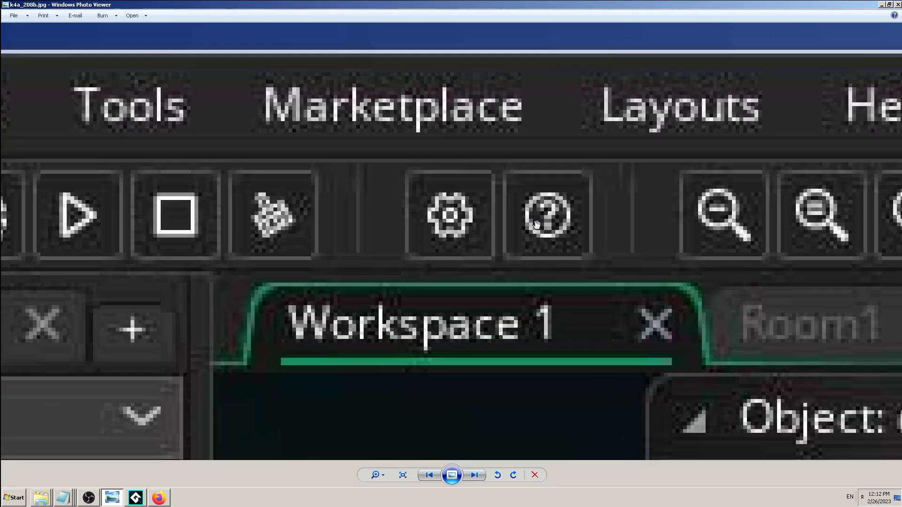
{"action": "scroll", "coordinate": [514, 237], "scroll_direction": "down", "scroll_amount": 4}
{"action": "scroll", "coordinate": [368, 257], "scroll_direction": "down", "scroll_amount": 1}
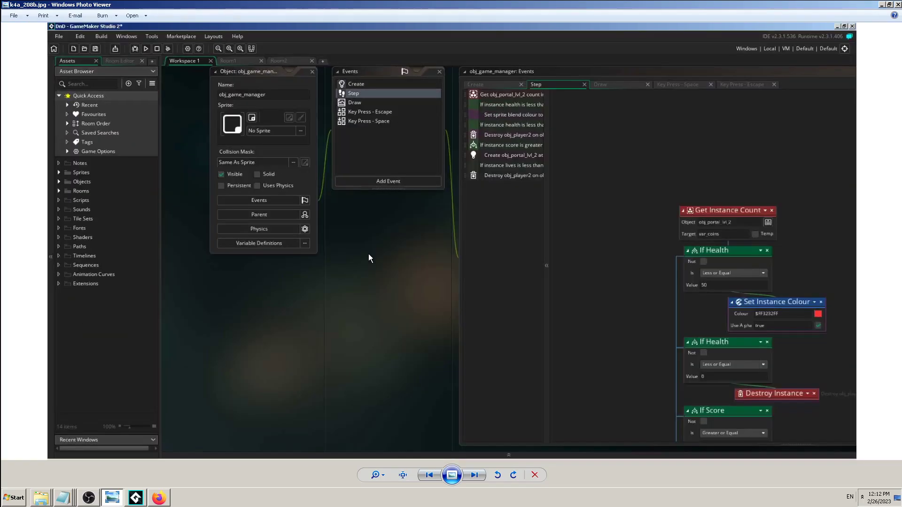
{"action": "key", "text": "Left"}
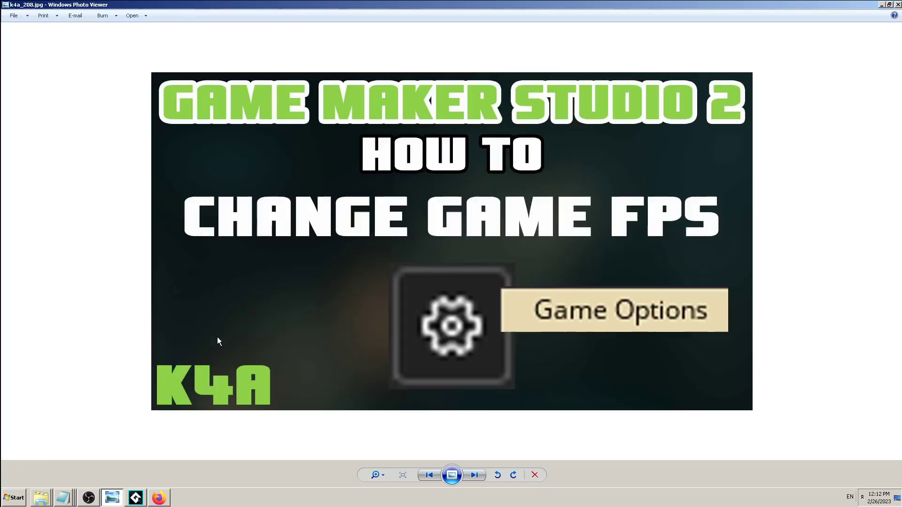
Return to GameMaker and open Game Options, panning to show the 60 frames-per-second setting
{"action": "left_click", "coordinate": [140, 500]}
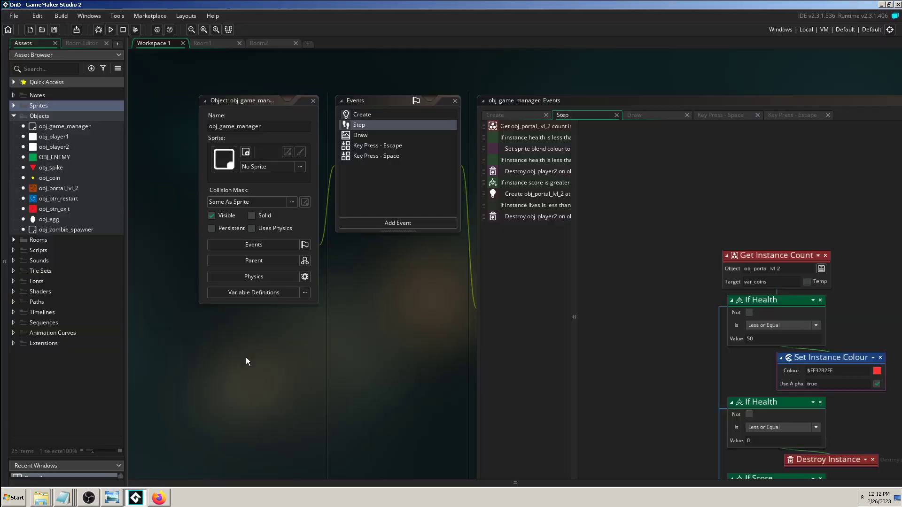
{"action": "left_click", "coordinate": [156, 30]}
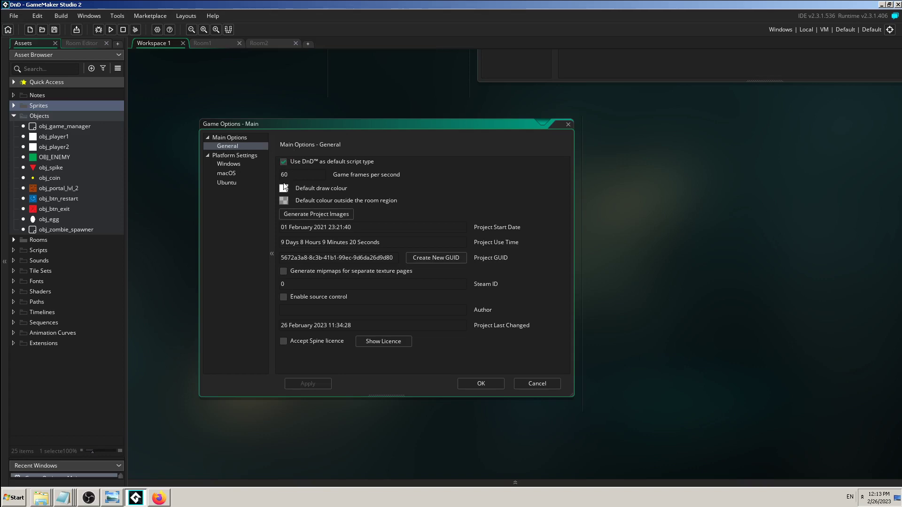
{"action": "scroll", "coordinate": [655, 189], "scroll_direction": "up", "scroll_amount": 2, "text": "ctrl"}
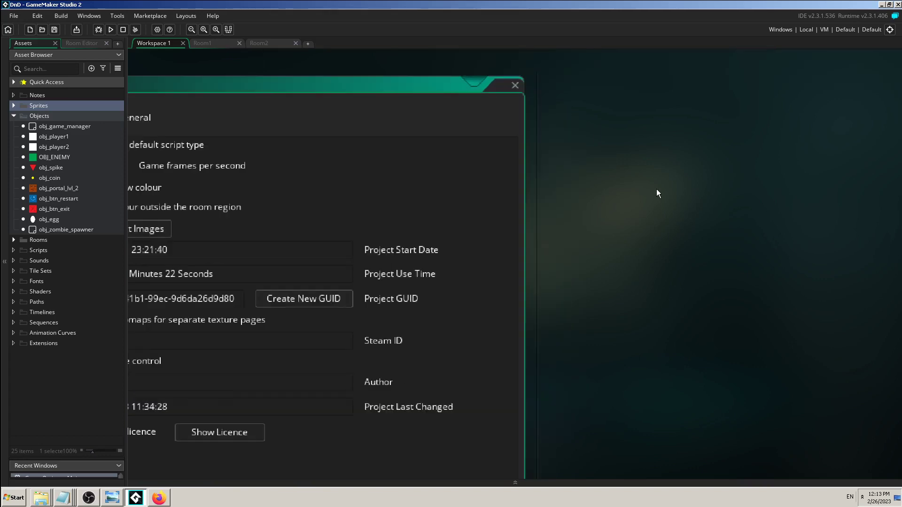
{"action": "middle_click_drag", "start_coordinate": [624, 157], "coordinate": [842, 191]}
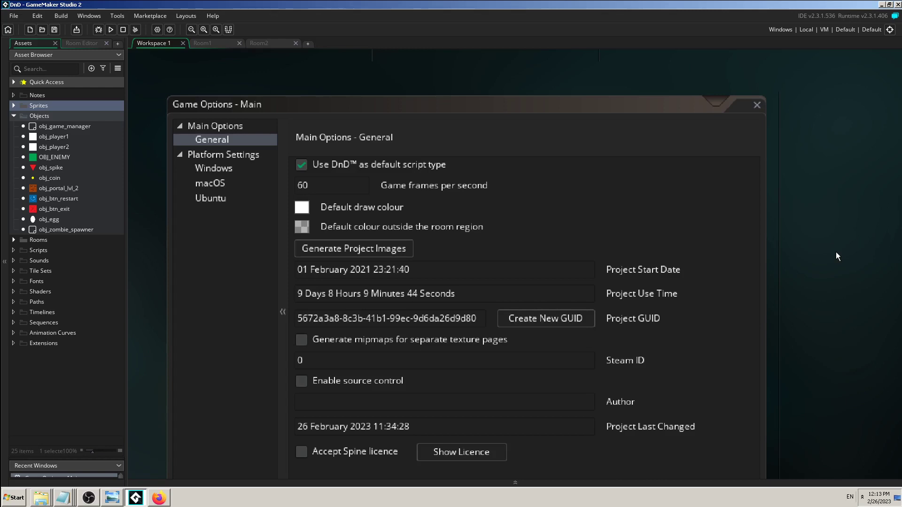
{"action": "scroll", "coordinate": [835, 253], "scroll_direction": "up", "scroll_amount": 1}
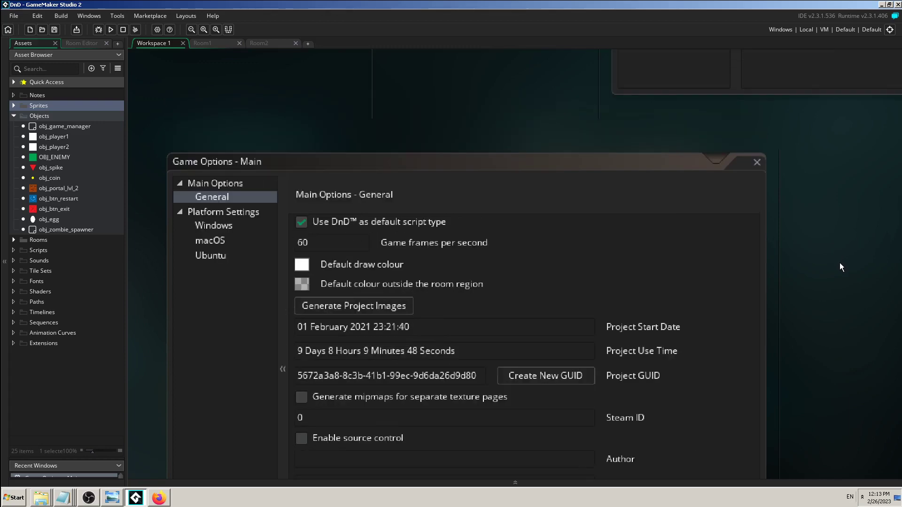
{"action": "scroll", "coordinate": [845, 277], "scroll_direction": "up", "scroll_amount": 2}
{"action": "scroll", "coordinate": [861, 305], "scroll_direction": "up", "scroll_amount": 1}
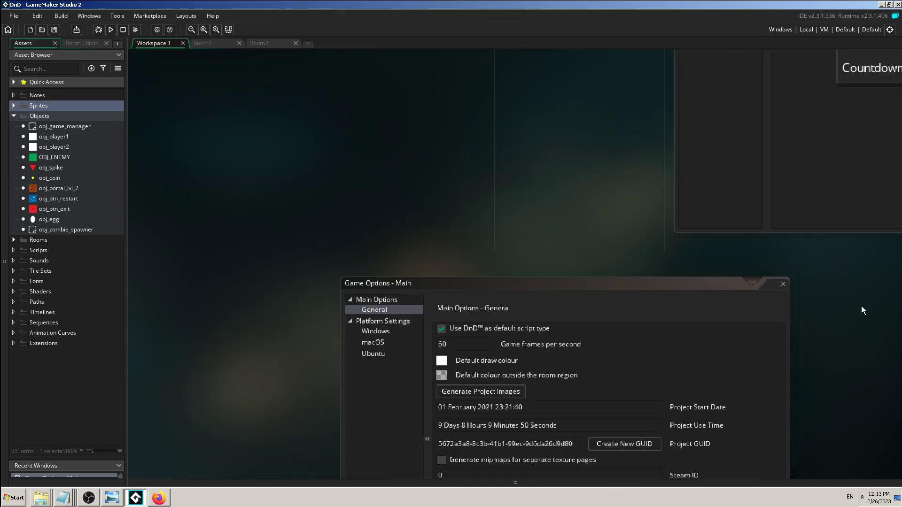
{"action": "scroll", "coordinate": [571, 226], "scroll_direction": "up", "scroll_amount": 3}
{"action": "scroll", "coordinate": [574, 232], "scroll_direction": "up", "scroll_amount": 2}
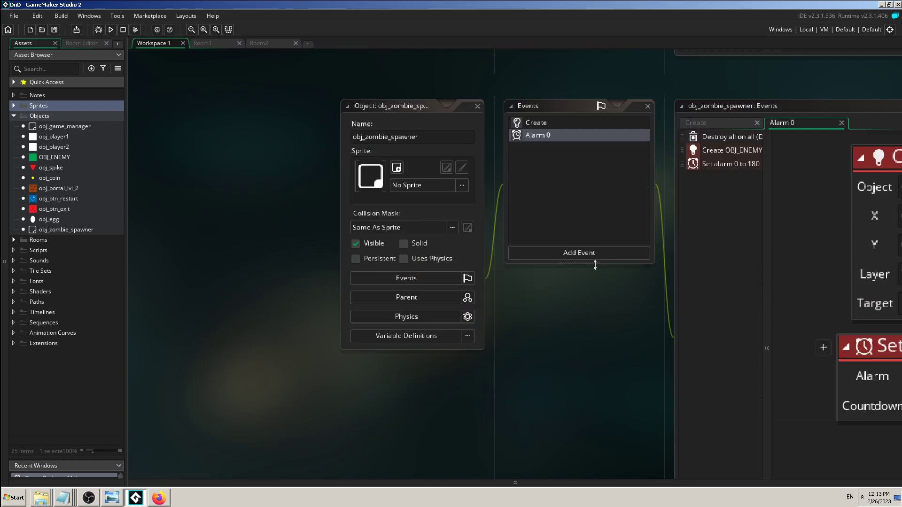
{"action": "left_click", "coordinate": [563, 253]}
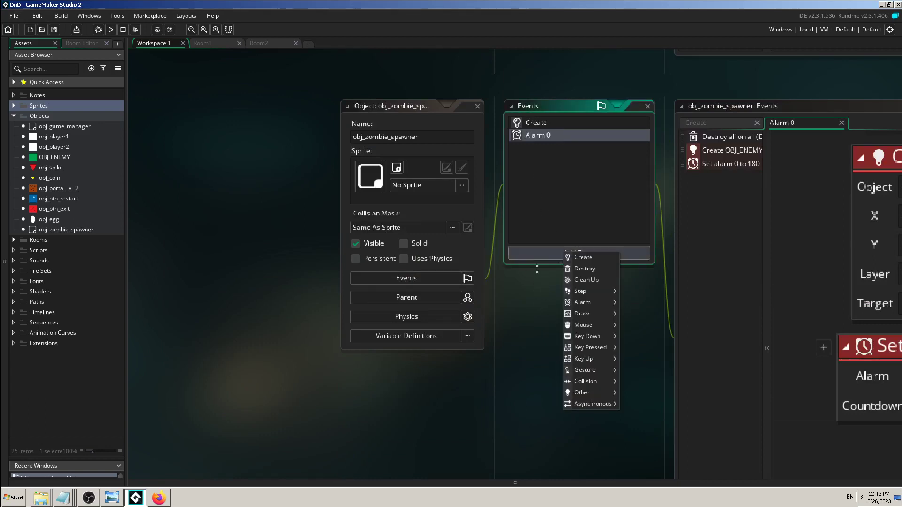
{"action": "mouse_move", "coordinate": [590, 292]}
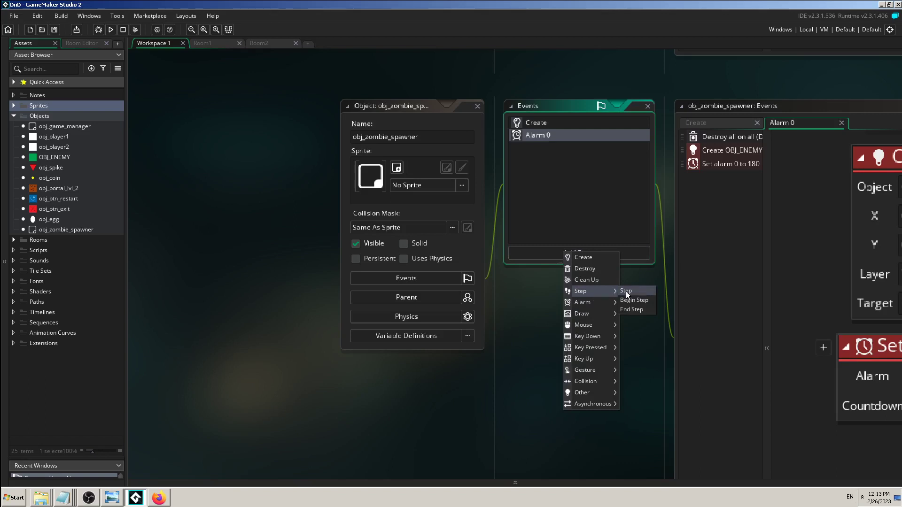
{"action": "left_click", "coordinate": [292, 159]}
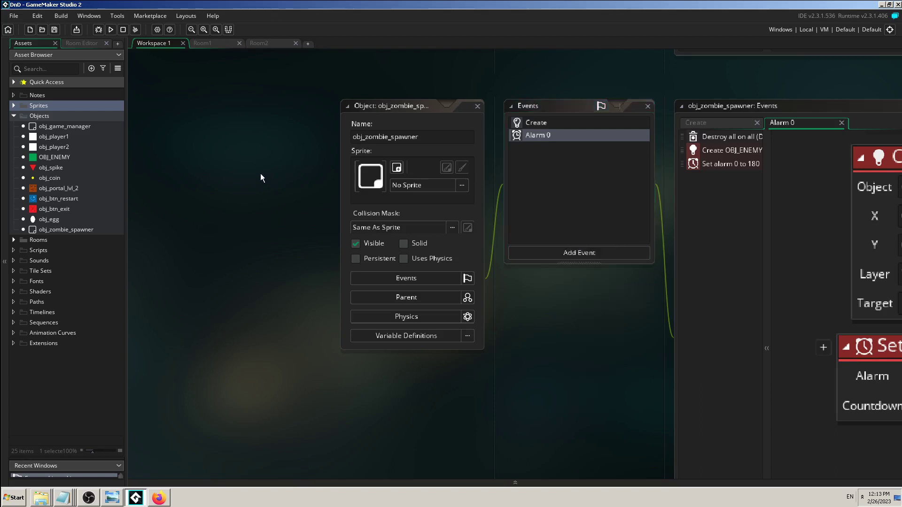
{"action": "scroll", "coordinate": [260, 173], "scroll_direction": "down", "scroll_amount": 2}
{"action": "scroll", "coordinate": [338, 142], "scroll_direction": "up", "scroll_amount": 1}
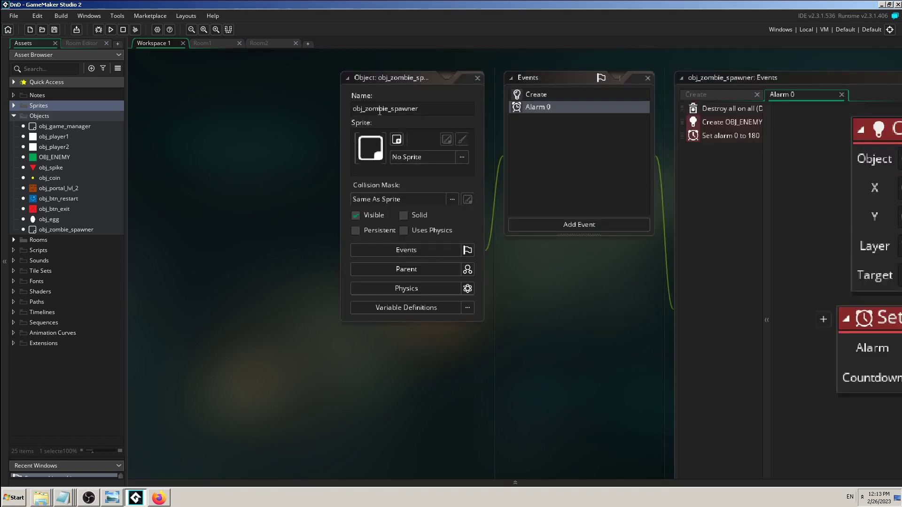
{"action": "left_click", "coordinate": [554, 226]}
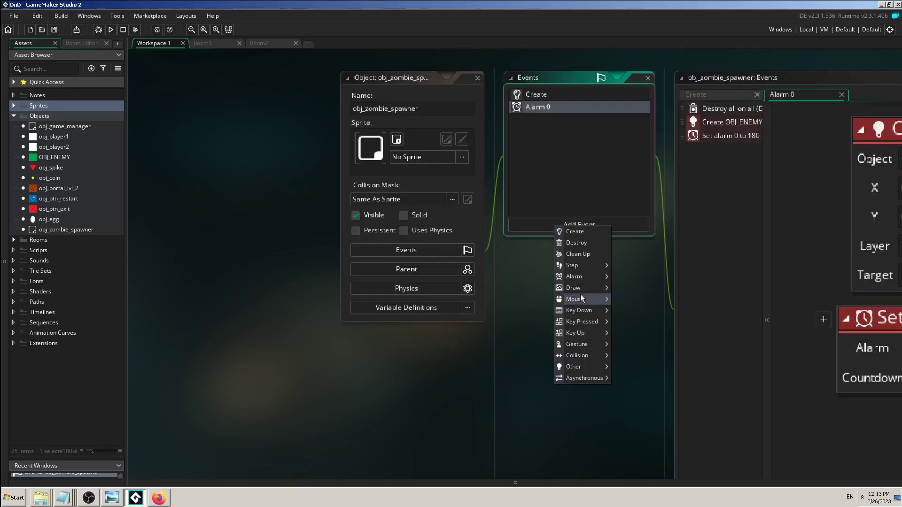
{"action": "mouse_move", "coordinate": [575, 264]}
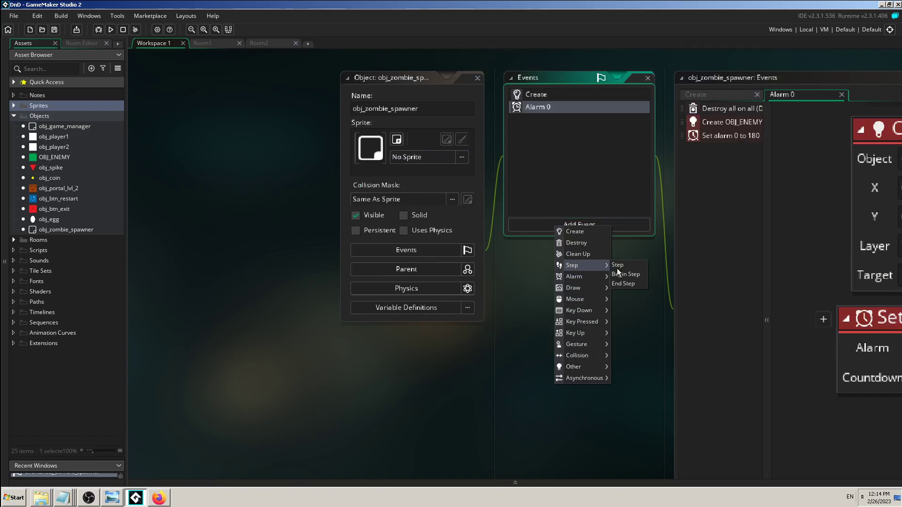
{"action": "left_click", "coordinate": [260, 275]}
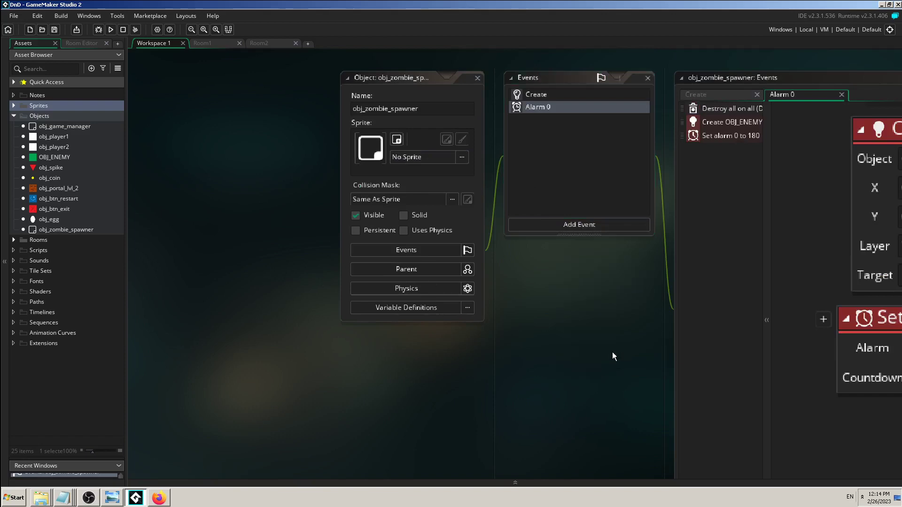
{"action": "middle_click_drag", "start_coordinate": [611, 354], "coordinate": [425, 345]}
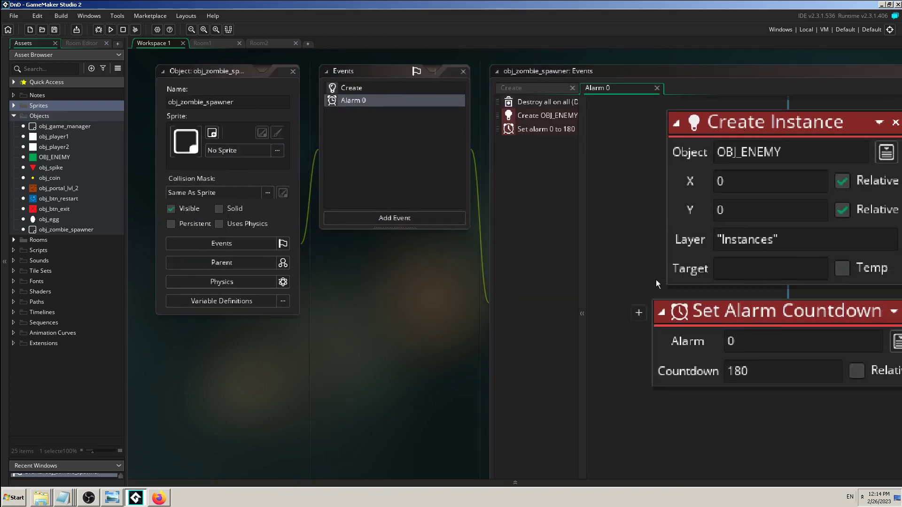
{"action": "scroll", "coordinate": [310, 253], "scroll_direction": "down", "scroll_amount": 10}
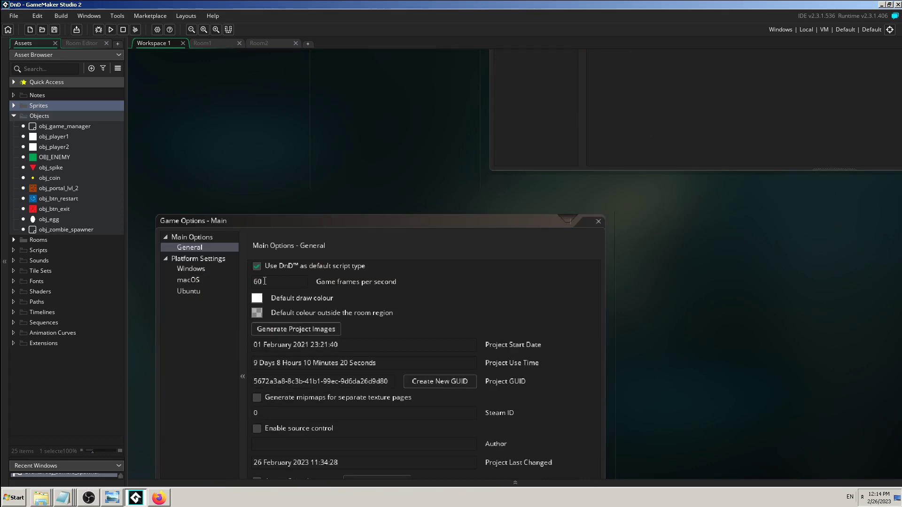
{"action": "scroll", "coordinate": [295, 276], "scroll_direction": "up", "scroll_amount": 10}
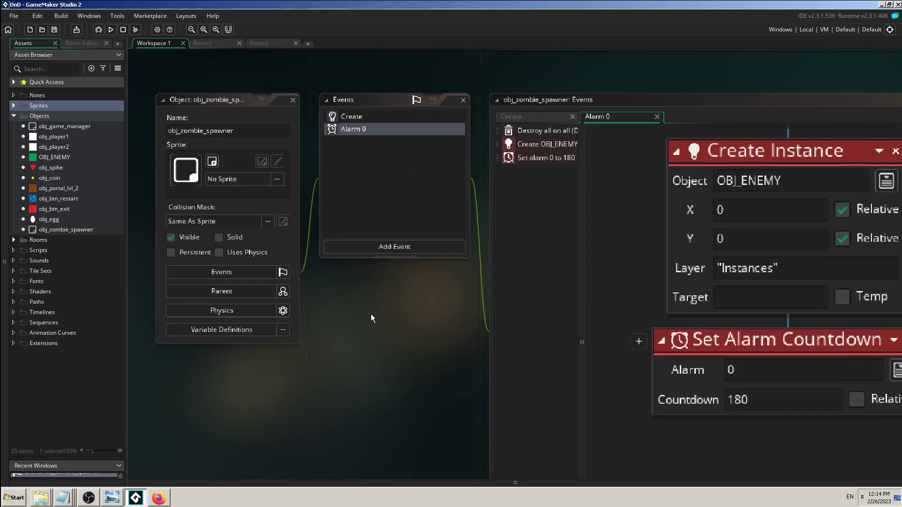
{"action": "scroll", "coordinate": [371, 313], "scroll_direction": "down", "scroll_amount": 2}
{"action": "scroll", "coordinate": [358, 296], "scroll_direction": "down", "scroll_amount": 1}
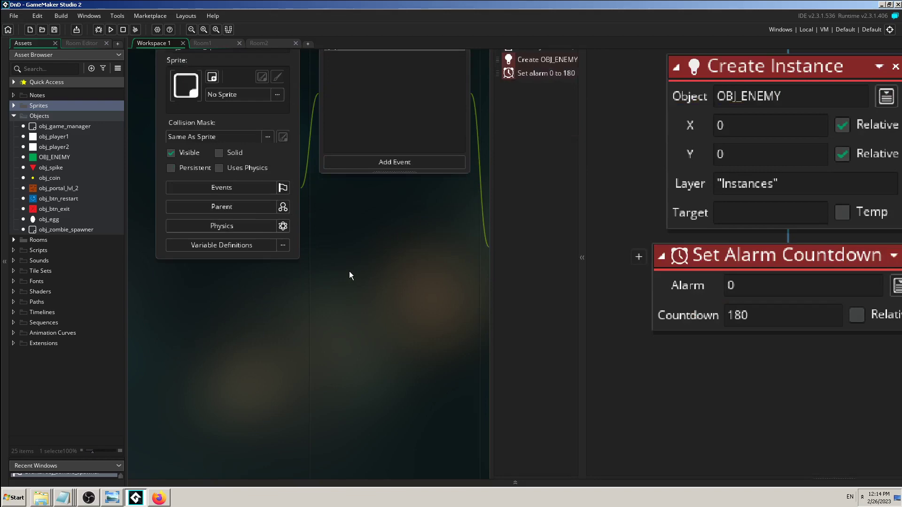
{"action": "scroll", "coordinate": [349, 275], "scroll_direction": "down", "scroll_amount": 10}
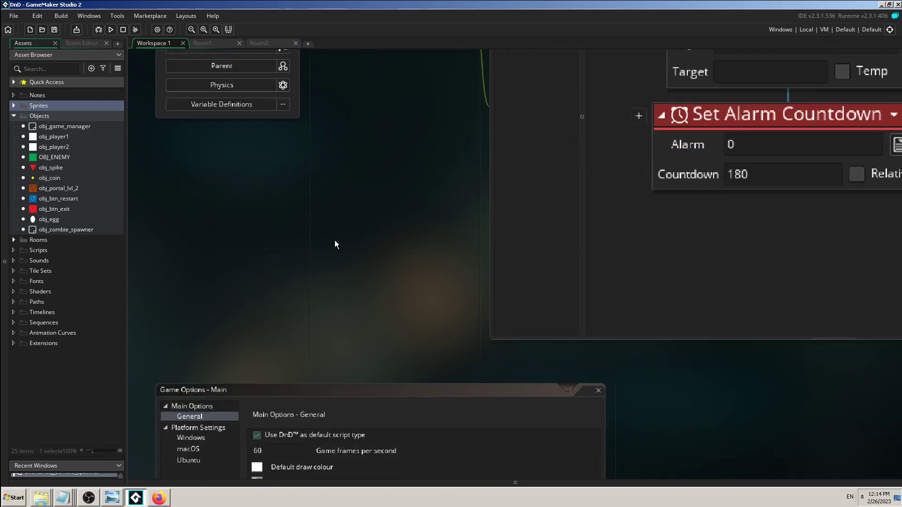
{"action": "scroll", "coordinate": [376, 197], "scroll_direction": "up", "scroll_amount": 10}
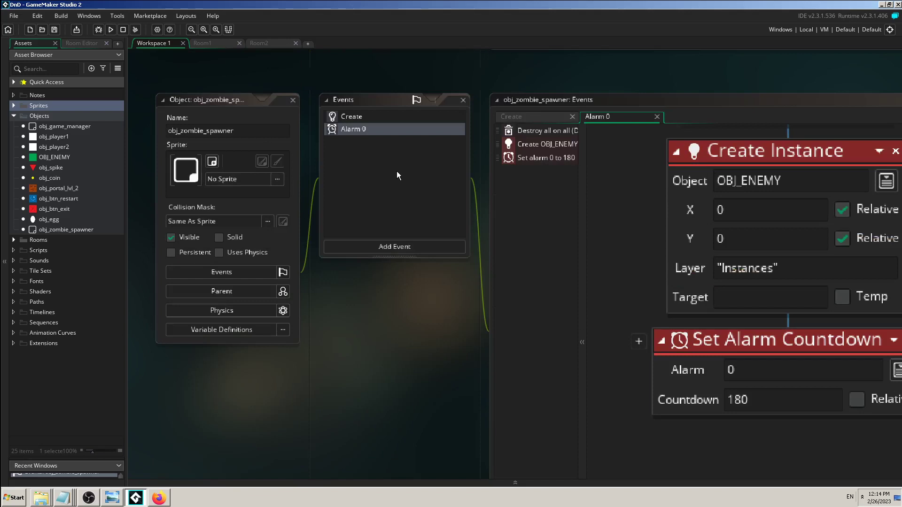
{"action": "scroll", "coordinate": [375, 174], "scroll_direction": "down", "scroll_amount": 1}
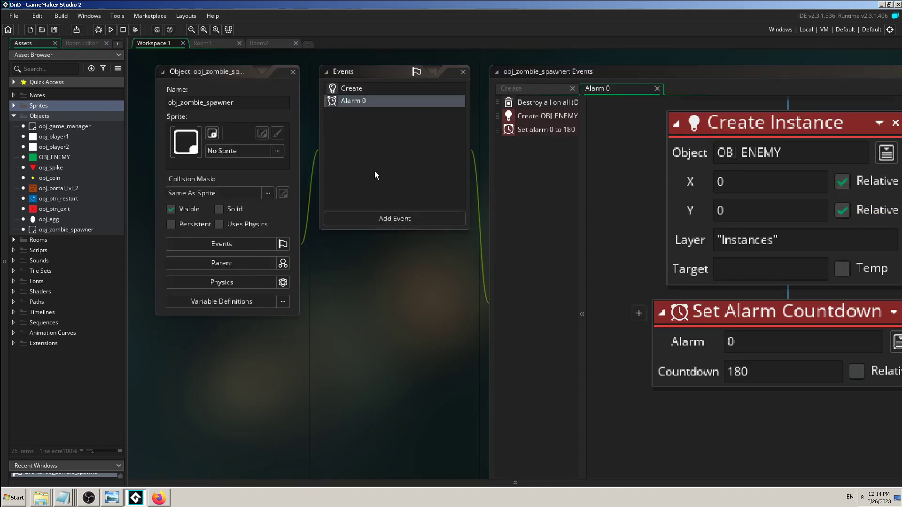
{"action": "scroll", "coordinate": [374, 170], "scroll_direction": "down", "scroll_amount": 3}
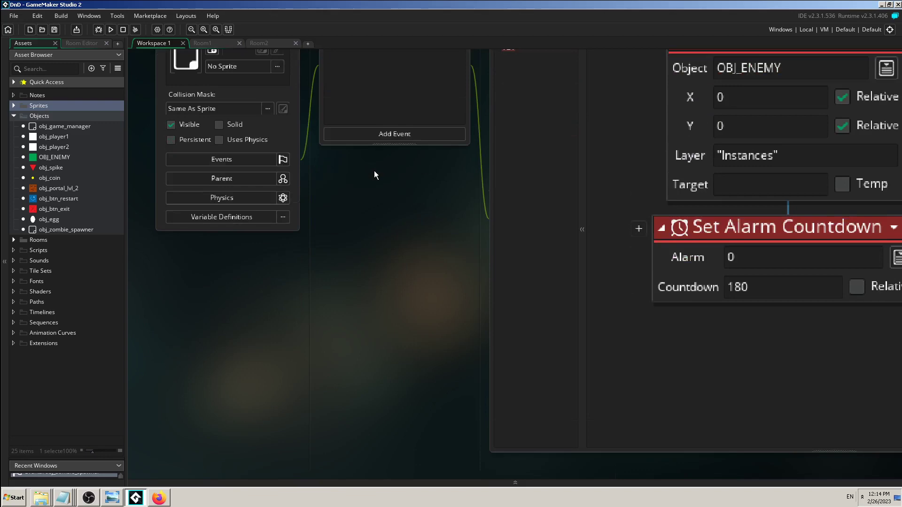
Scroll to the Game Options Main window showing 60 FPS, then switch to Firefox's YouTube page
{"action": "scroll", "coordinate": [374, 170], "scroll_direction": "down", "scroll_amount": 2}
{"action": "scroll", "coordinate": [366, 149], "scroll_direction": "down", "scroll_amount": 9}
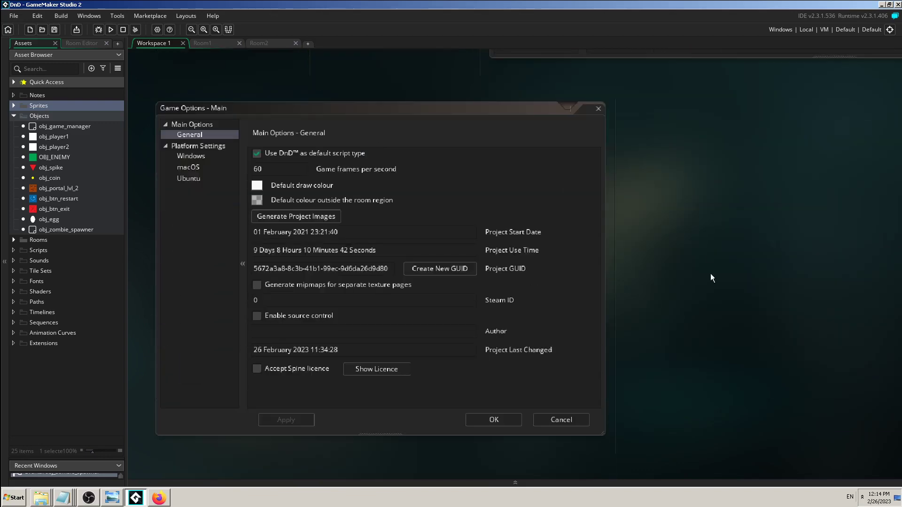
{"action": "scroll", "coordinate": [706, 281], "scroll_direction": "up", "scroll_amount": 1}
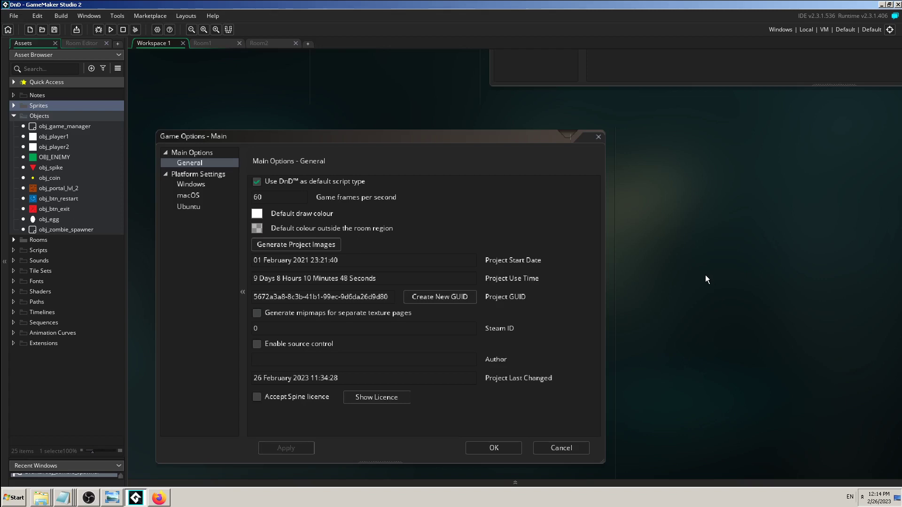
{"action": "scroll", "coordinate": [705, 275], "scroll_direction": "down", "scroll_amount": 1}
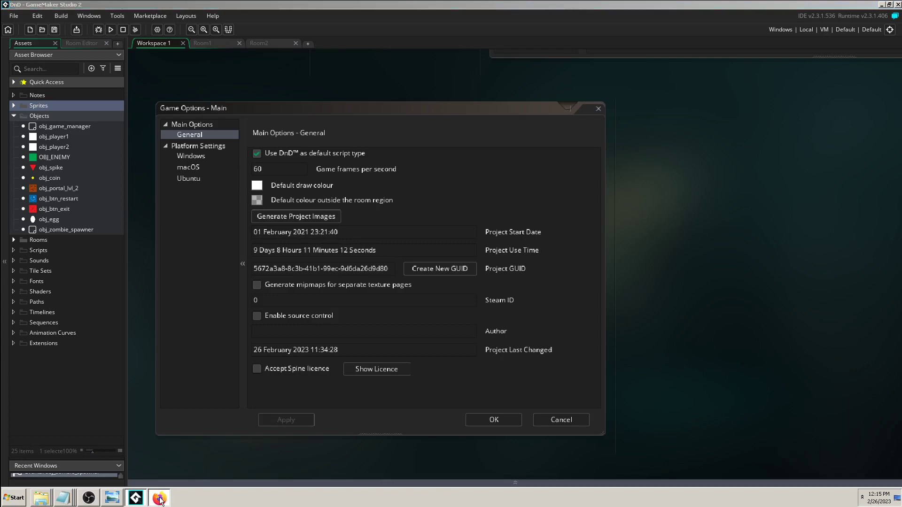
{"action": "key", "text": "alt+Tab"}
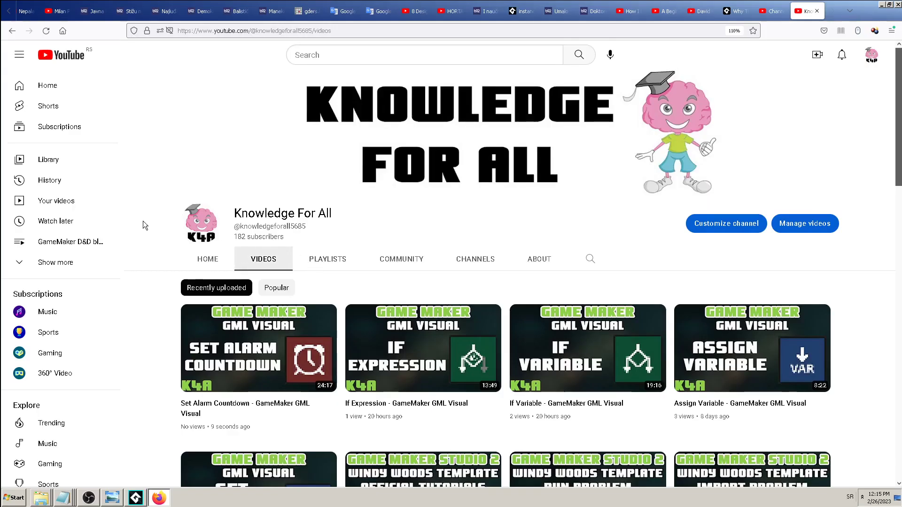
{"action": "scroll", "coordinate": [143, 221], "scroll_direction": "down", "scroll_amount": 2}
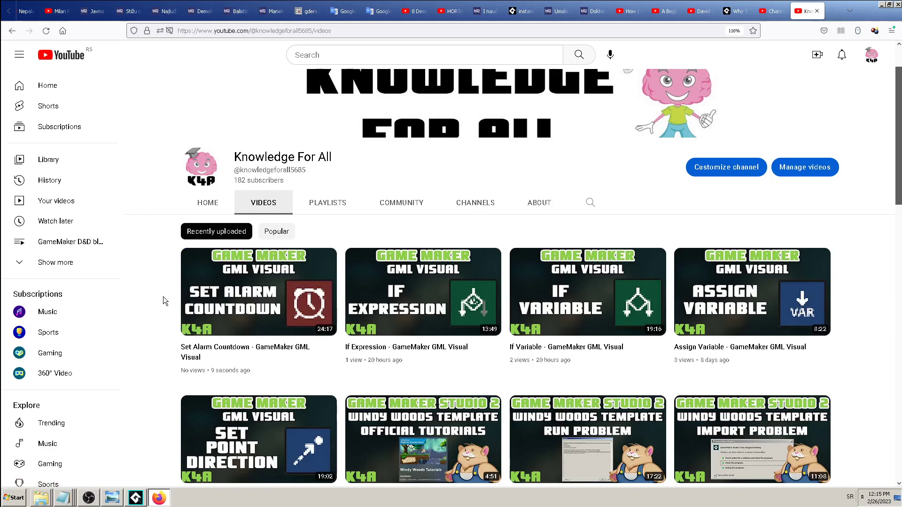
Back in GameMaker, show obj_zombie_spawner's Create event (alarm 0 = 180) at normal canvas size
{"action": "left_click", "coordinate": [136, 497]}
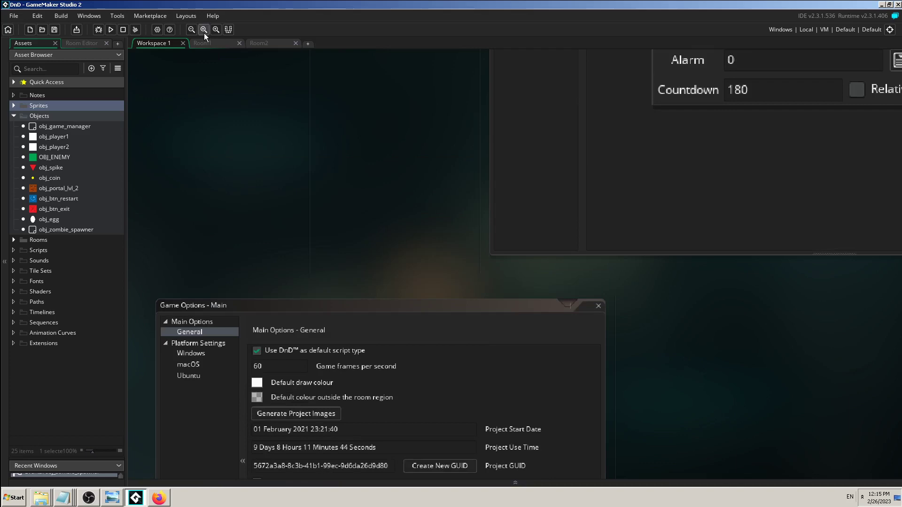
{"action": "left_click", "coordinate": [203, 30]}
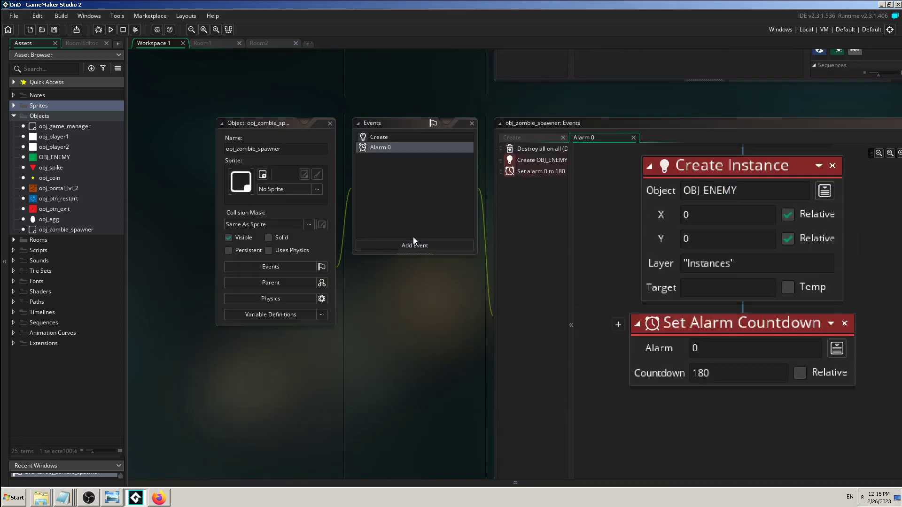
{"action": "middle_click_drag", "start_coordinate": [415, 339], "coordinate": [348, 328]}
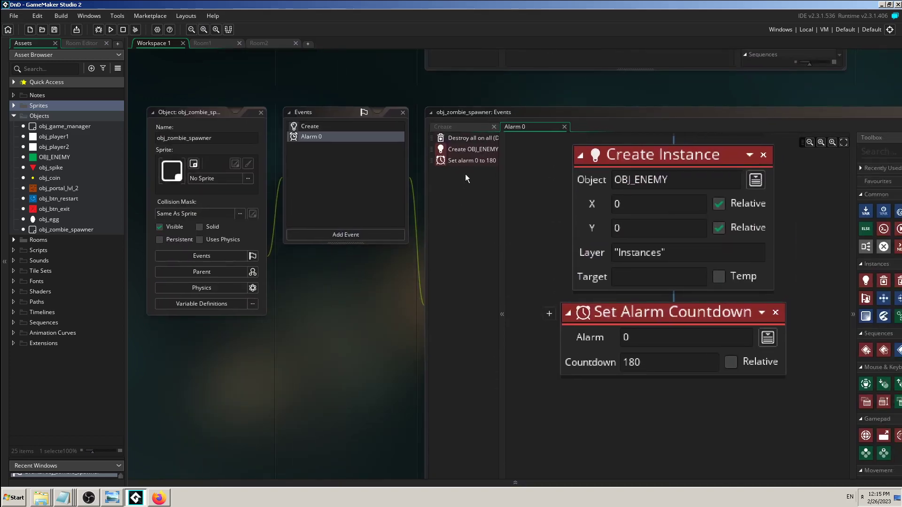
{"action": "left_click", "coordinate": [462, 126]}
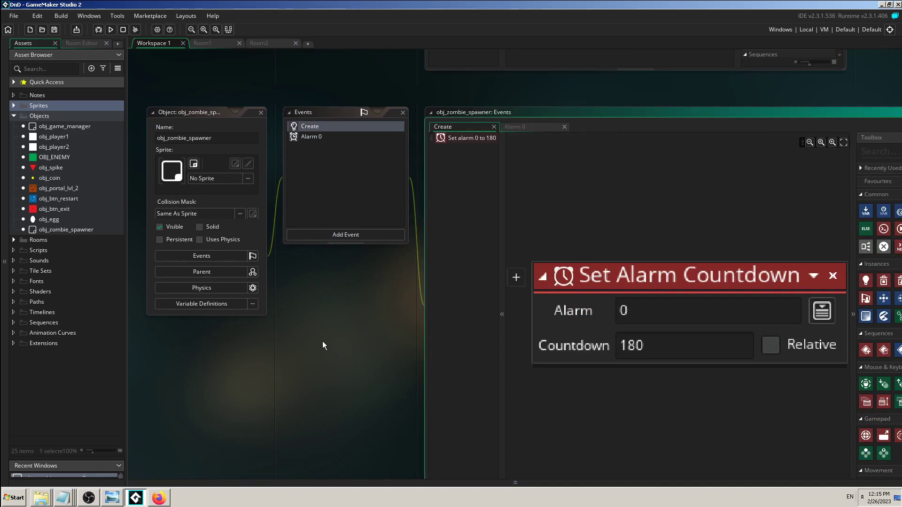
{"action": "middle_click_drag", "start_coordinate": [340, 375], "coordinate": [284, 364]}
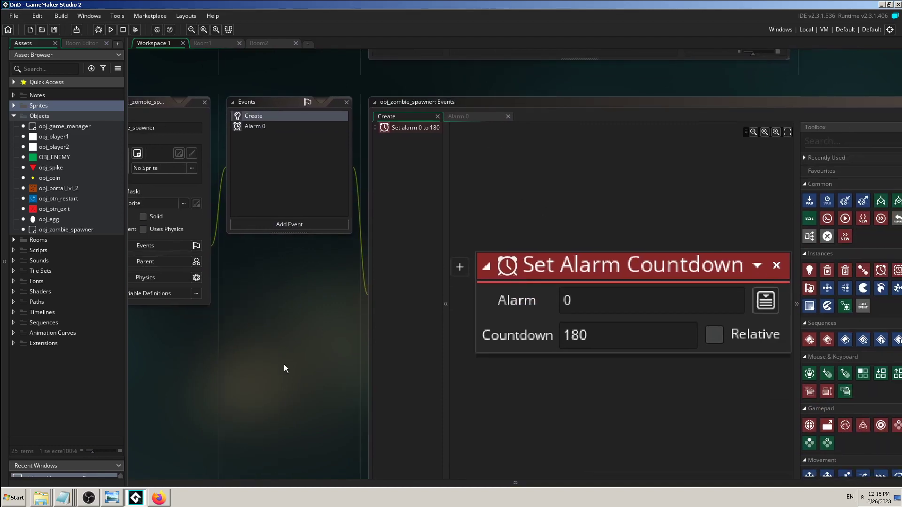
{"action": "left_click", "coordinate": [765, 132]}
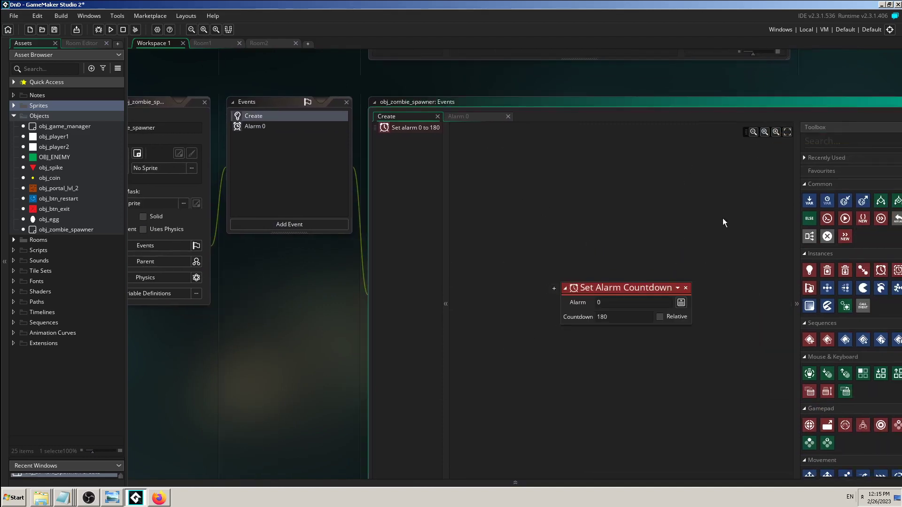
{"action": "scroll", "coordinate": [704, 229], "scroll_direction": "up", "scroll_amount": 2, "text": "ctrl"}
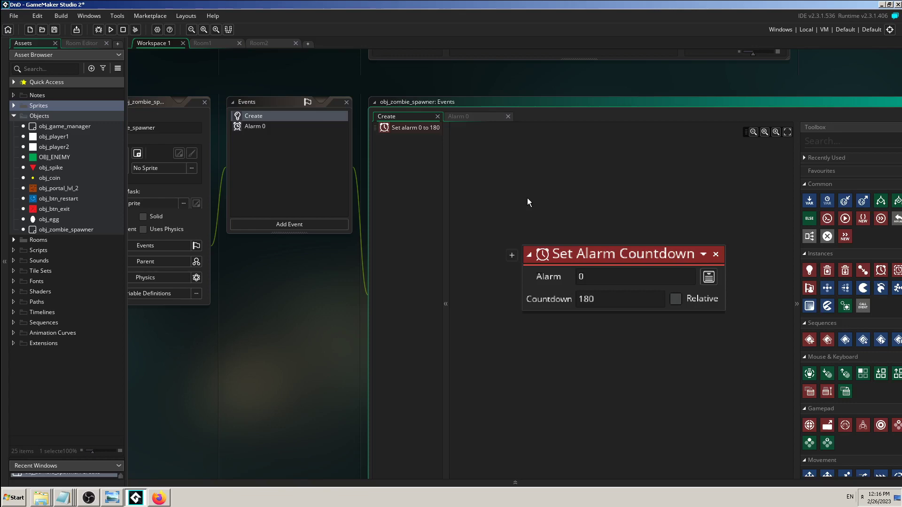
{"action": "left_click", "coordinate": [88, 497]}
{"action": "middle_click_drag", "start_coordinate": [241, 352], "coordinate": [193, 353]}
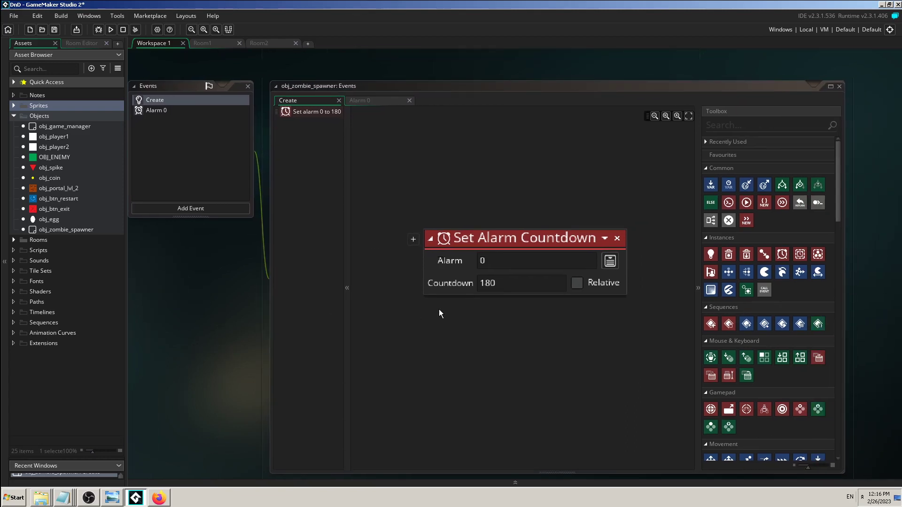
{"action": "left_click", "coordinate": [457, 284]}
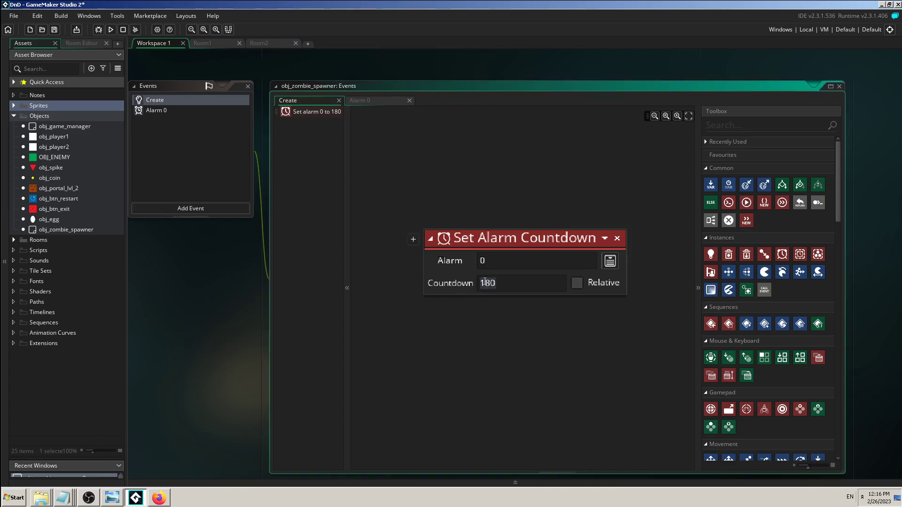
{"action": "left_click", "coordinate": [492, 306]}
{"action": "scroll", "coordinate": [472, 333], "scroll_direction": "up", "scroll_amount": 2, "text": "ctrl"}
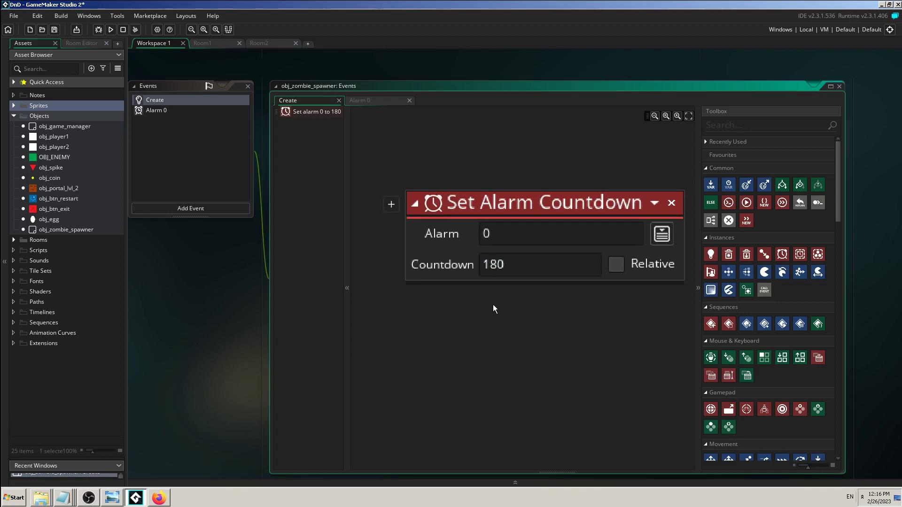
{"action": "double_click", "coordinate": [503, 263]}
{"action": "left_click", "coordinate": [507, 284]}
{"action": "scroll", "coordinate": [194, 295], "scroll_direction": "down", "scroll_amount": 2, "text": "ctrl"}
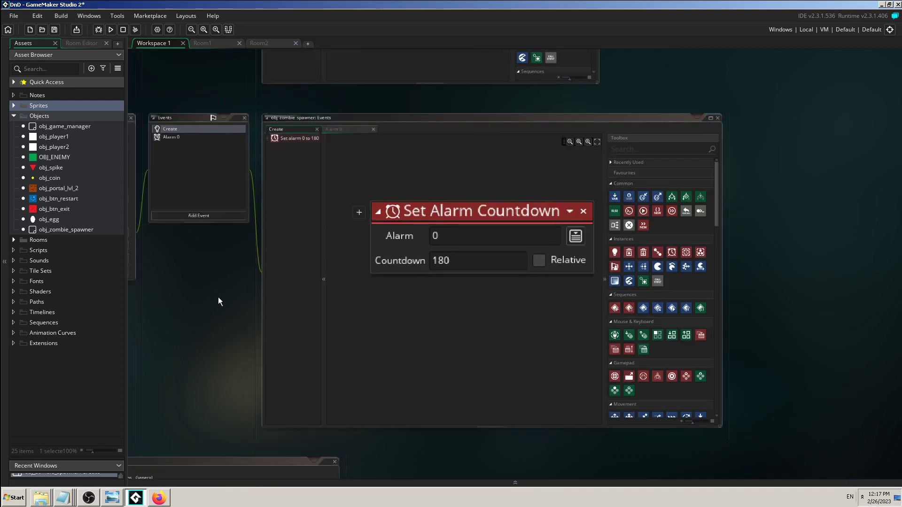
{"action": "middle_click_drag", "start_coordinate": [218, 296], "coordinate": [386, 204]}
{"action": "scroll", "coordinate": [245, 374], "scroll_direction": "up", "scroll_amount": 2, "text": "ctrl"}
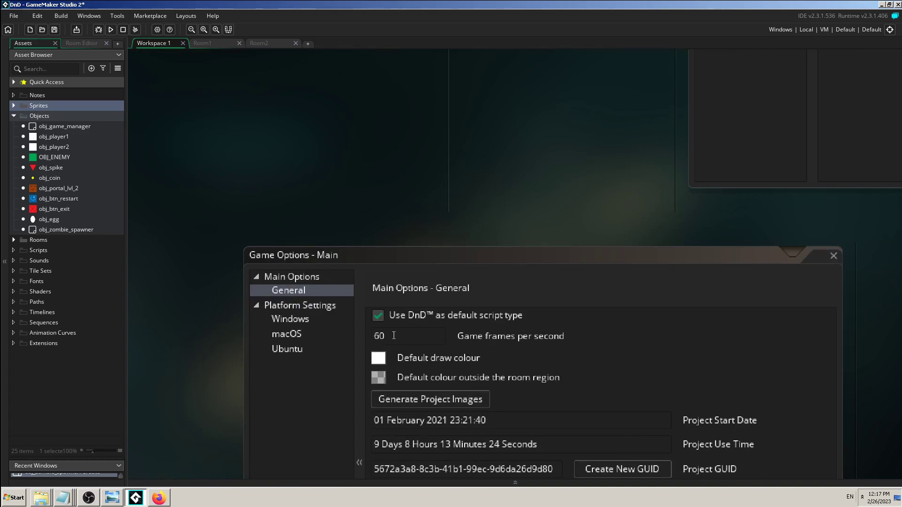
{"action": "scroll", "coordinate": [596, 122], "scroll_direction": "up", "scroll_amount": 8, "text": "ctrl"}
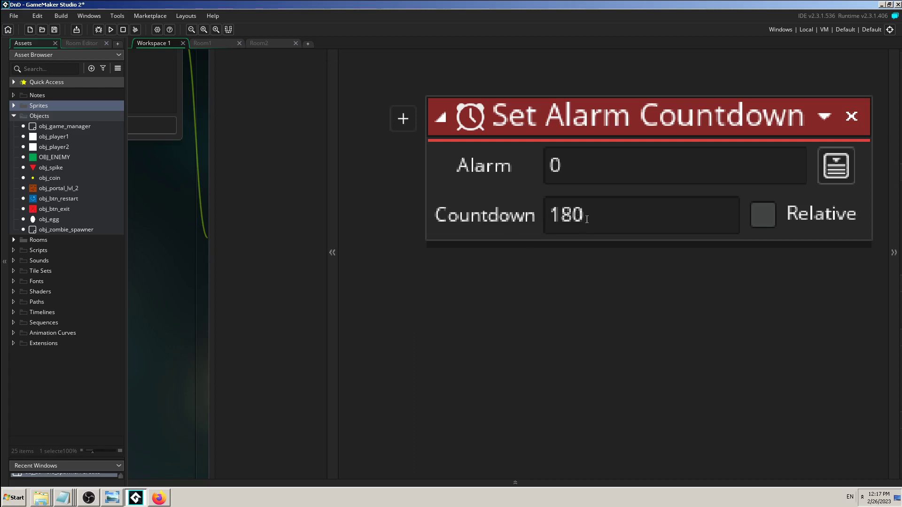
{"action": "left_click_drag", "start_coordinate": [587, 217], "coordinate": [550, 217]}
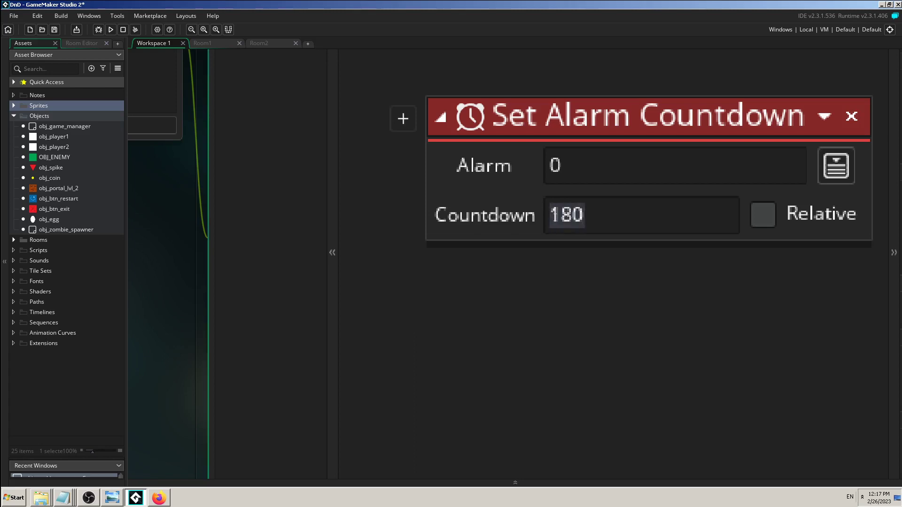
{"action": "type", "text": "3"}
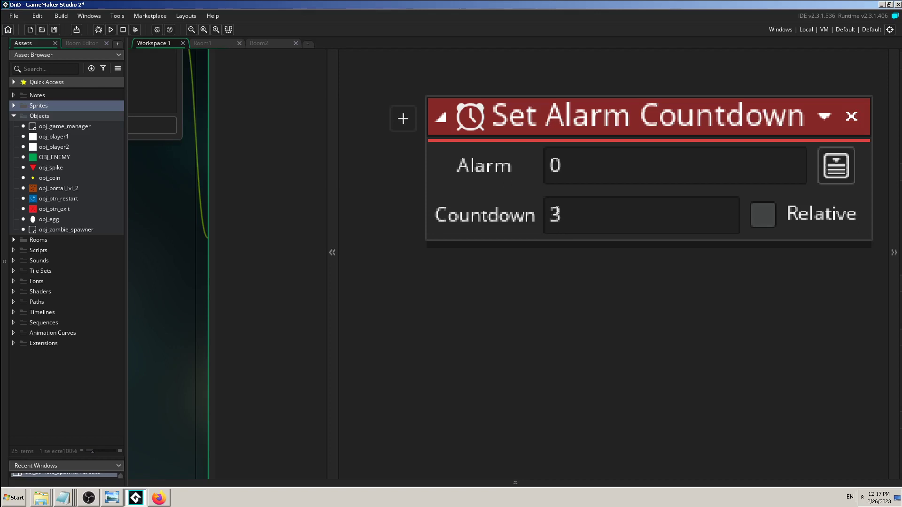
{"action": "left_click_drag", "start_coordinate": [600, 219], "coordinate": [548, 215]}
{"action": "type", "text": "180"}
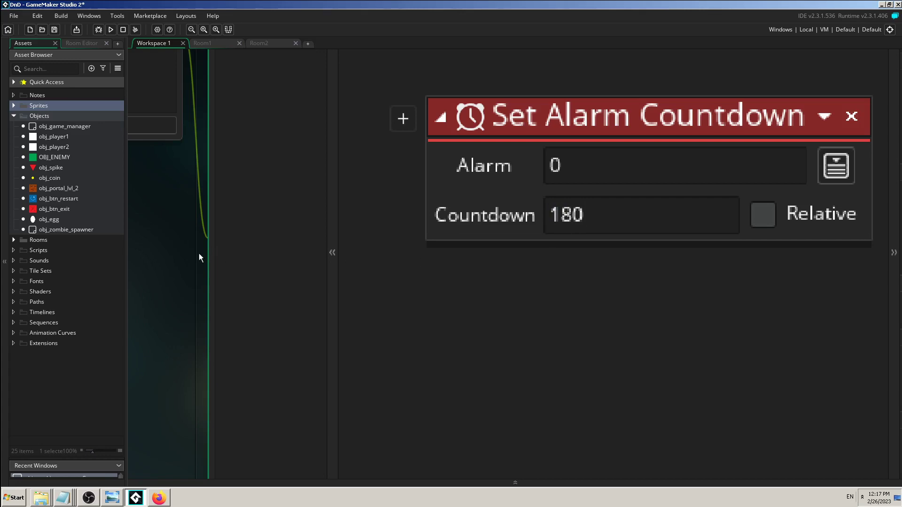
Pan back to the object windows, run the game to watch zombies spawn, then close it
{"action": "scroll", "coordinate": [173, 243], "scroll_direction": "down", "scroll_amount": 5, "text": "ctrl"}
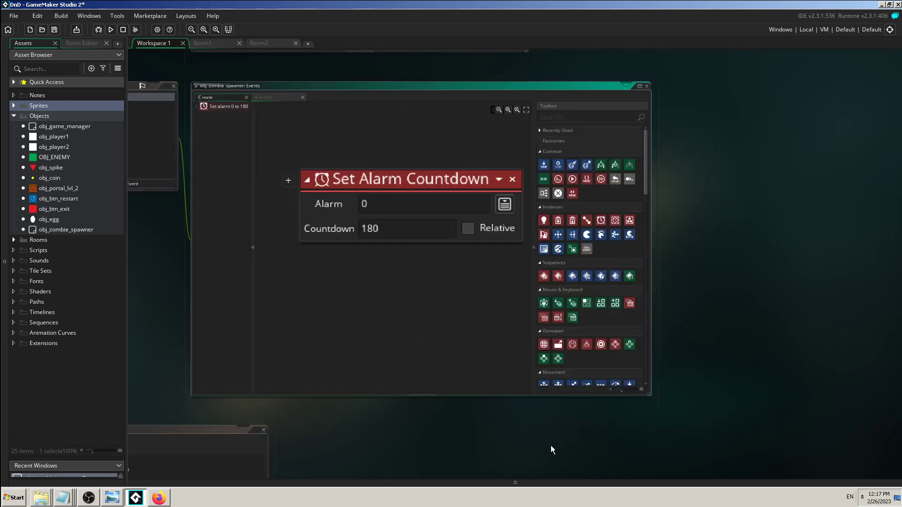
{"action": "middle_click_drag", "start_coordinate": [551, 446], "coordinate": [745, 443]}
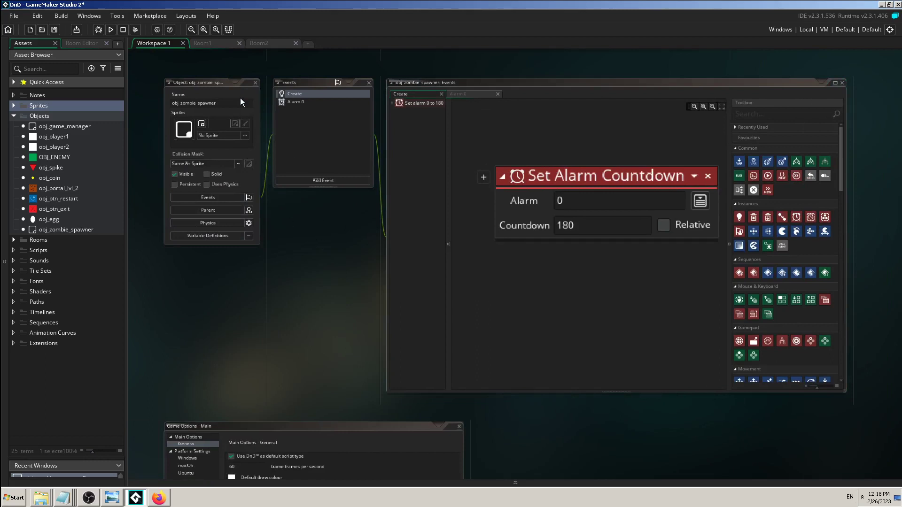
{"action": "left_click", "coordinate": [111, 29]}
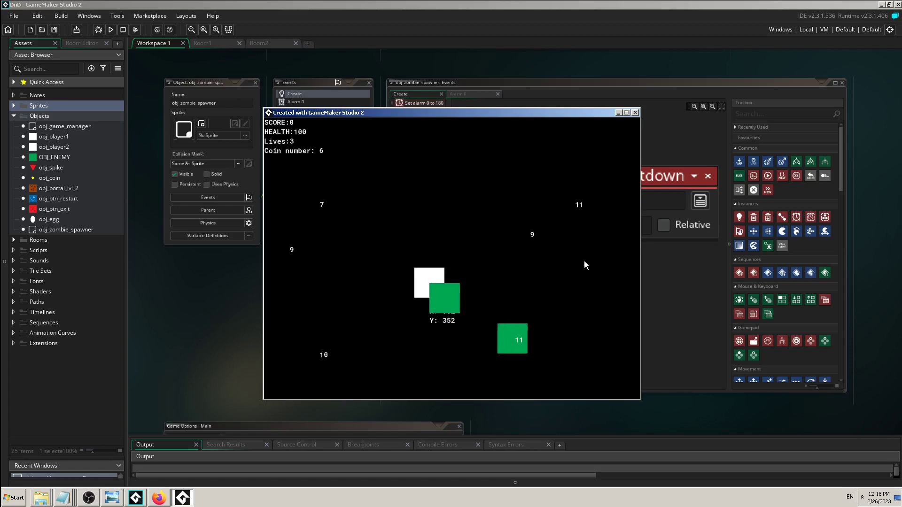
{"action": "left_click", "coordinate": [634, 113]}
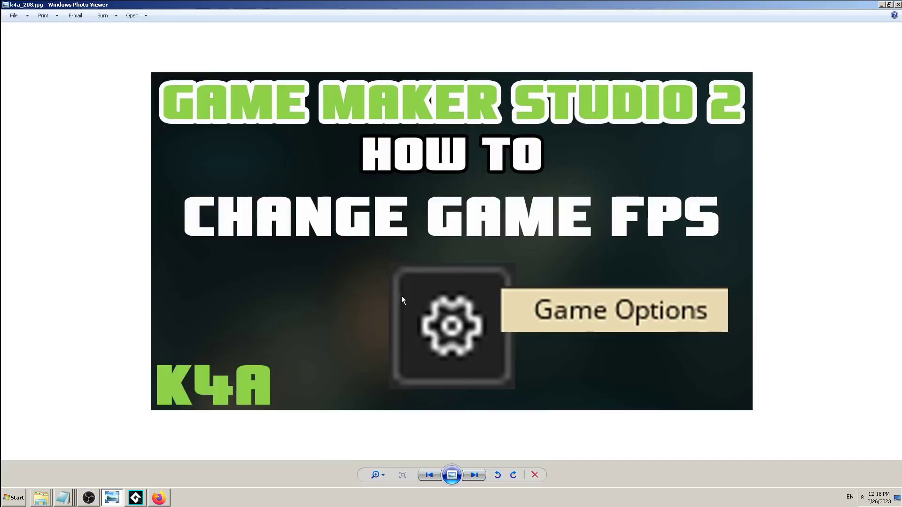
{"action": "left_click", "coordinate": [136, 497]}
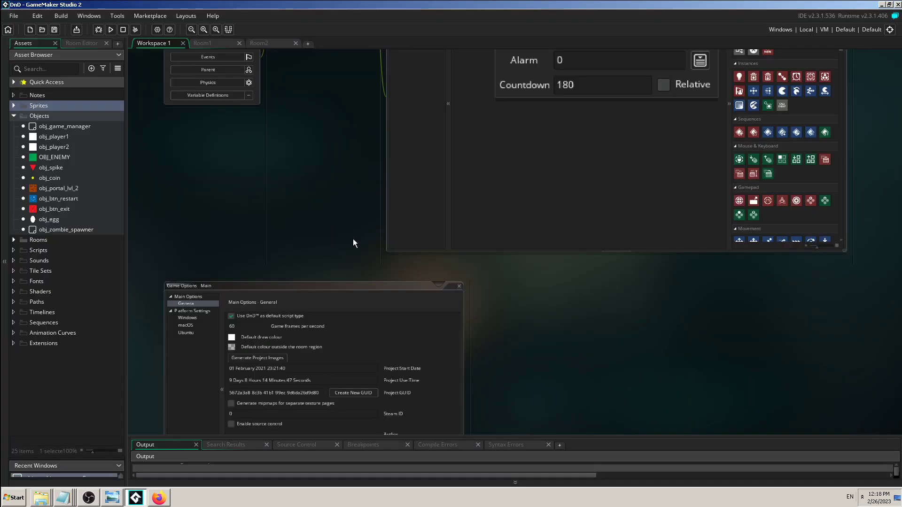
{"action": "scroll", "coordinate": [248, 215], "scroll_direction": "up", "scroll_amount": 3}
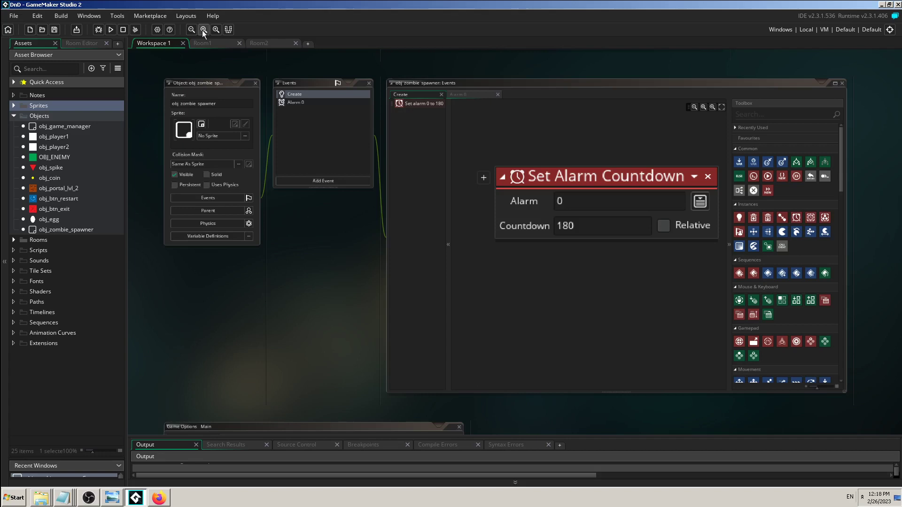
Open Game Options Main > General, where game frames per second reads 60
{"action": "left_click", "coordinate": [157, 31]}
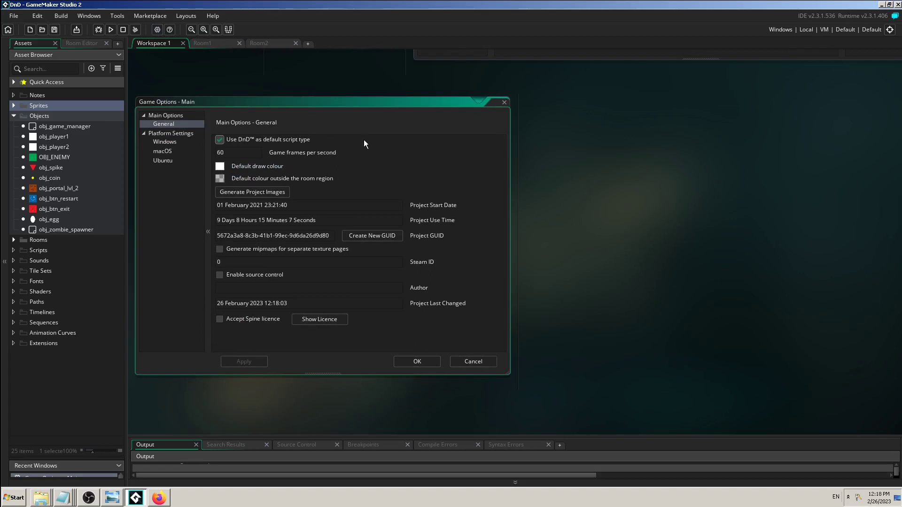
{"action": "left_click", "coordinate": [13, 16]}
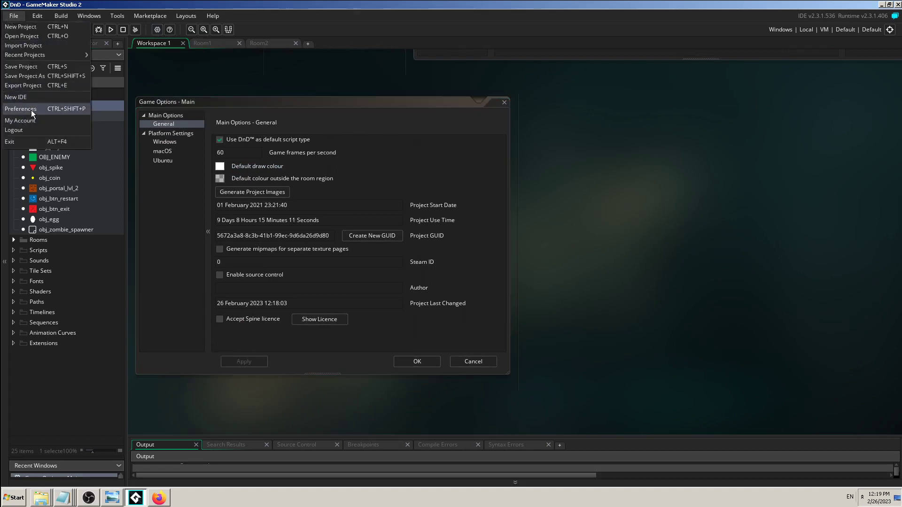
{"action": "left_click", "coordinate": [663, 278]}
{"action": "scroll", "coordinate": [648, 276], "scroll_direction": "up", "scroll_amount": 5}
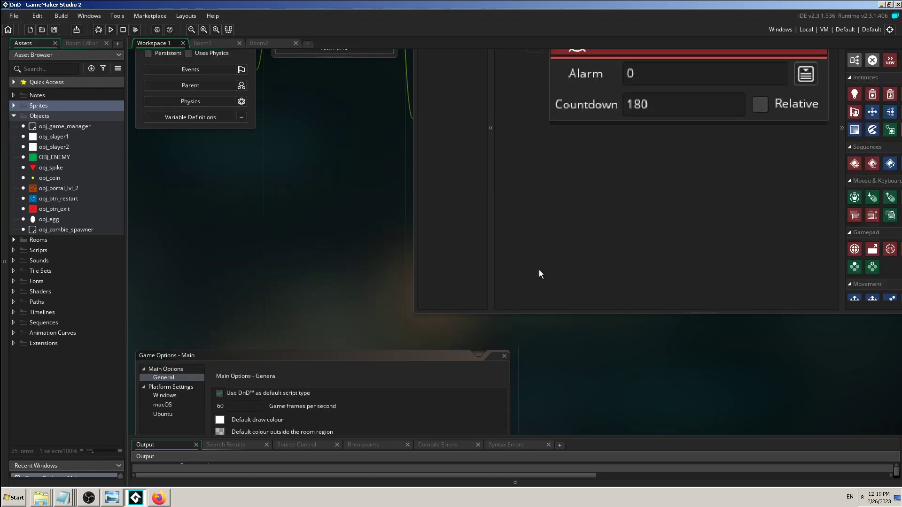
{"action": "scroll", "coordinate": [302, 244], "scroll_direction": "up", "scroll_amount": 3}
{"action": "scroll", "coordinate": [302, 257], "scroll_direction": "up", "scroll_amount": 2}
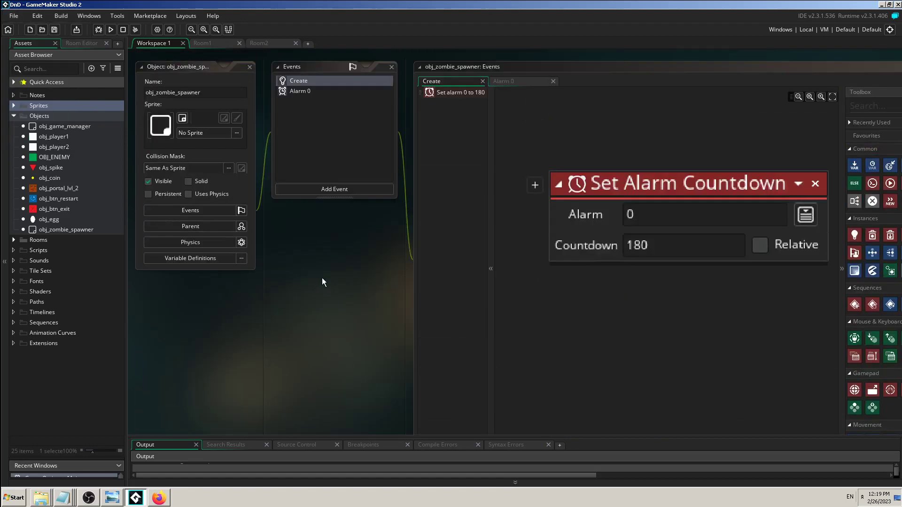
{"action": "scroll", "coordinate": [323, 269], "scroll_direction": "up", "scroll_amount": 1}
{"action": "scroll", "coordinate": [323, 294], "scroll_direction": "down", "scroll_amount": 9}
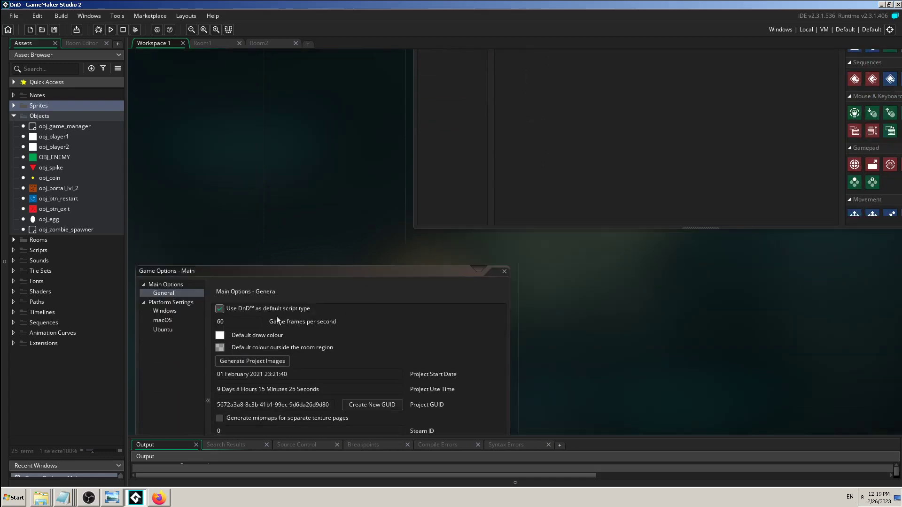
Close Game Options, glance at the Room1 layout, then return to the spawner's Create event
{"action": "left_click", "coordinate": [503, 272]}
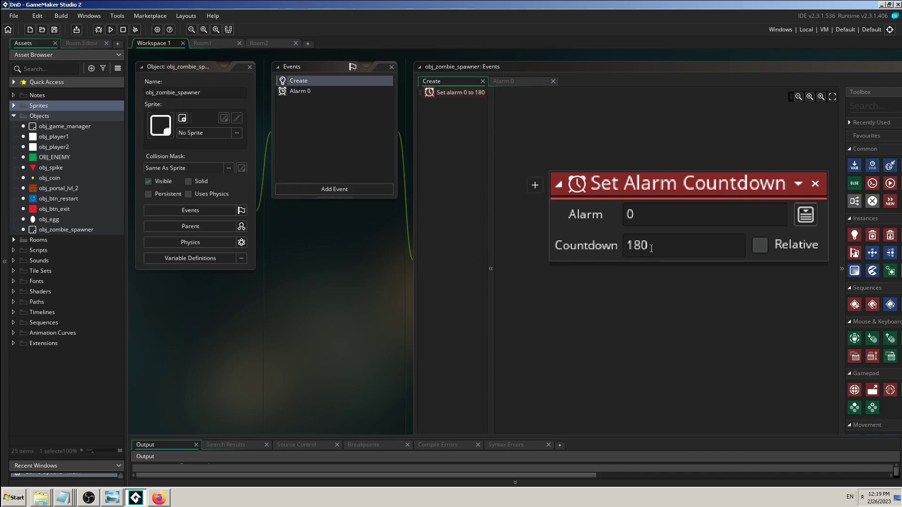
{"action": "left_click", "coordinate": [219, 44]}
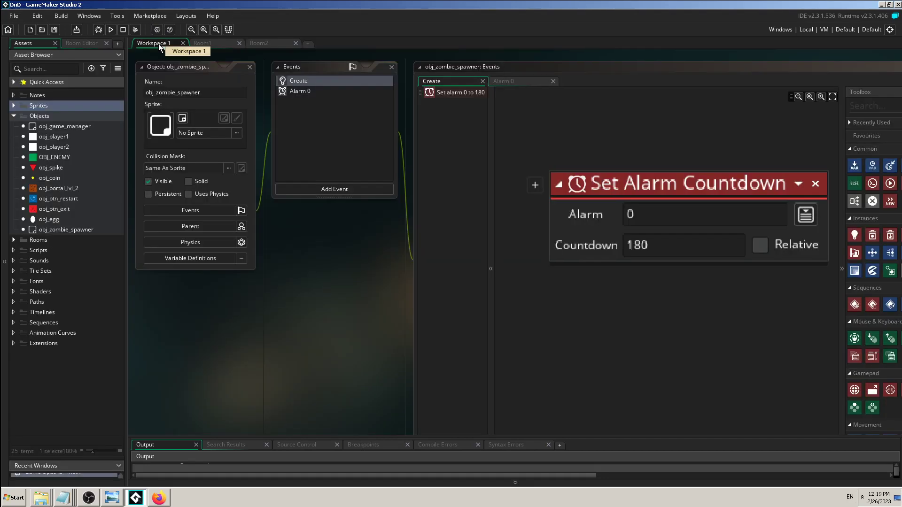
{"action": "left_click", "coordinate": [159, 43]}
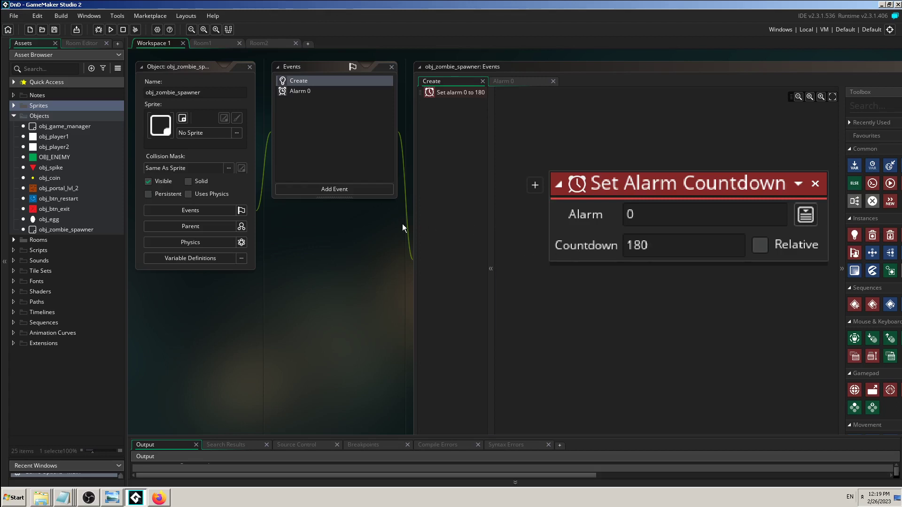
Reopen Game Options, then select the 180 in the Create event's Countdown field
{"action": "scroll", "coordinate": [364, 232], "scroll_direction": "down", "scroll_amount": 4}
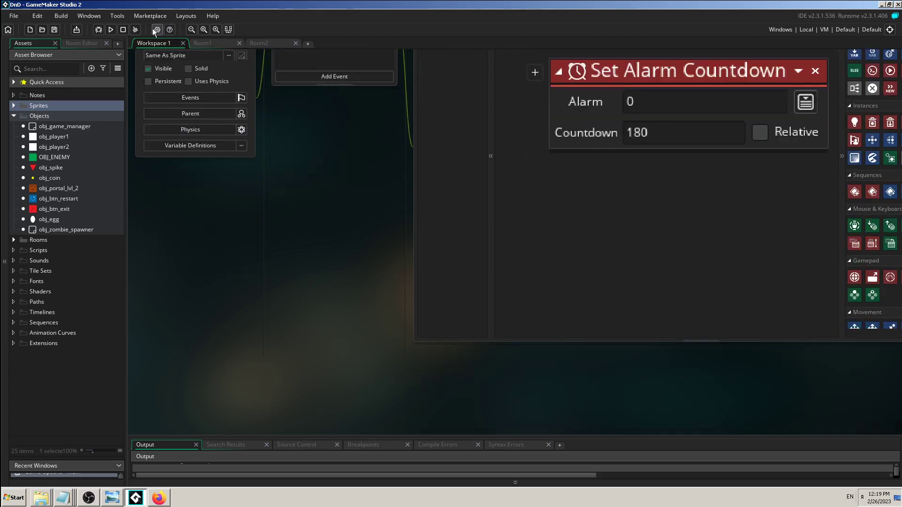
{"action": "left_click", "coordinate": [157, 29]}
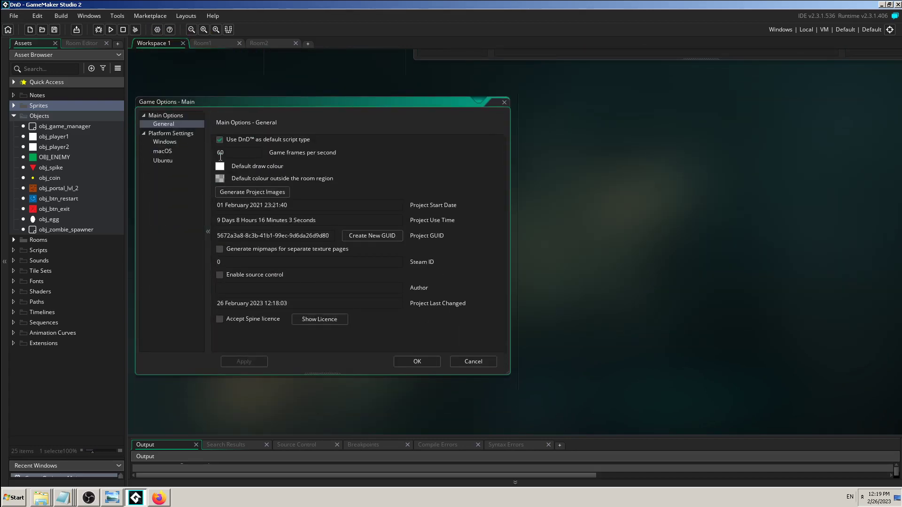
{"action": "scroll", "coordinate": [684, 292], "scroll_direction": "up", "scroll_amount": 10}
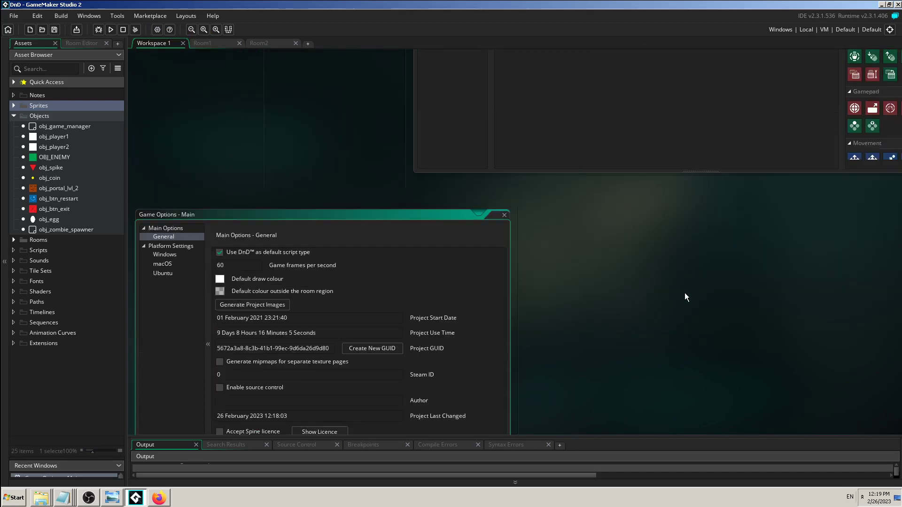
{"action": "scroll", "coordinate": [372, 268], "scroll_direction": "up", "scroll_amount": 2}
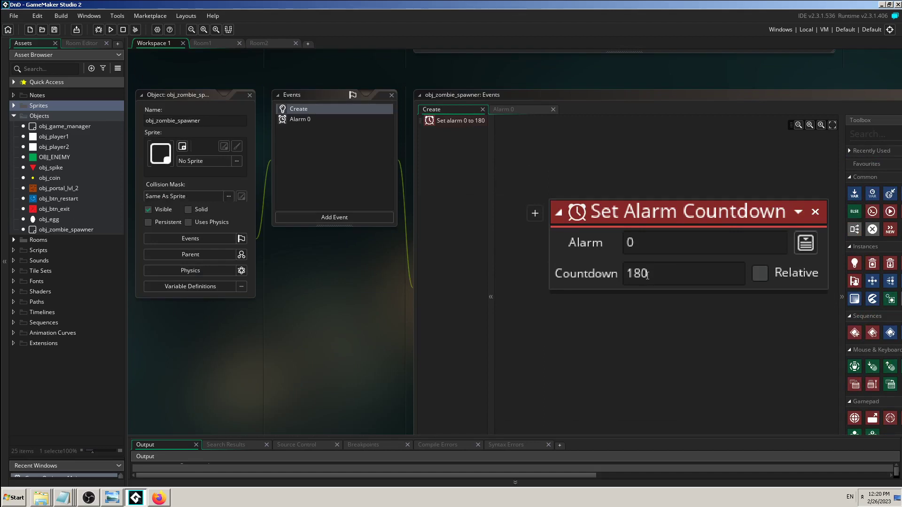
{"action": "left_click_drag", "start_coordinate": [656, 275], "coordinate": [619, 274]}
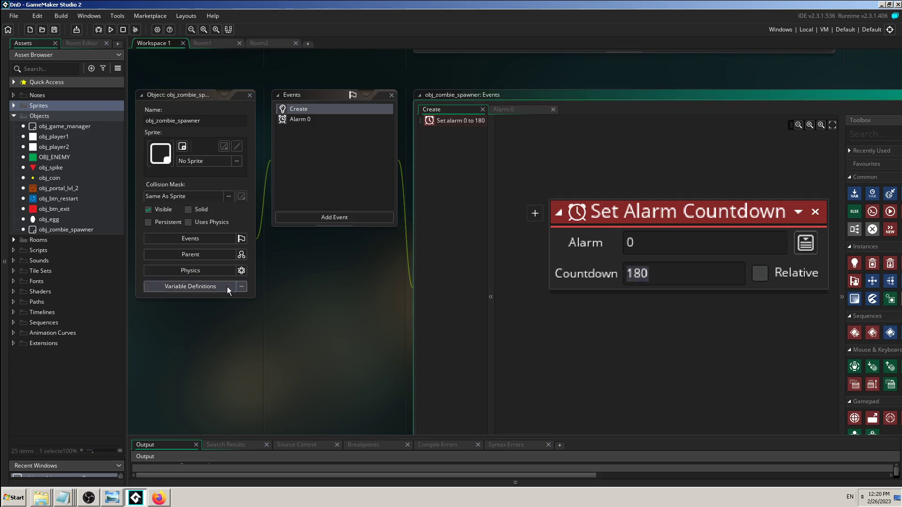
Change the Create event's alarm 0 countdown from 180 to 360
{"action": "scroll", "coordinate": [332, 267], "scroll_direction": "down", "scroll_amount": 5}
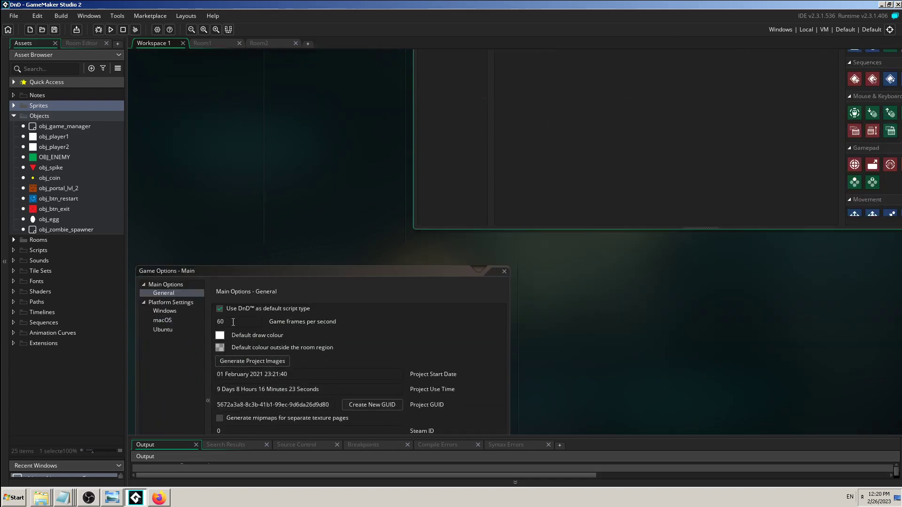
{"action": "scroll", "coordinate": [322, 234], "scroll_direction": "up", "scroll_amount": 4}
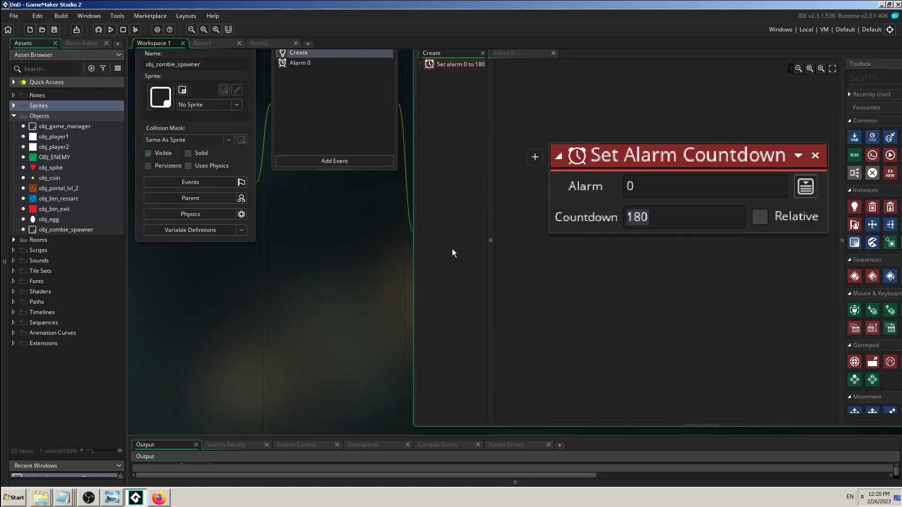
{"action": "scroll", "coordinate": [362, 267], "scroll_direction": "down", "scroll_amount": 4}
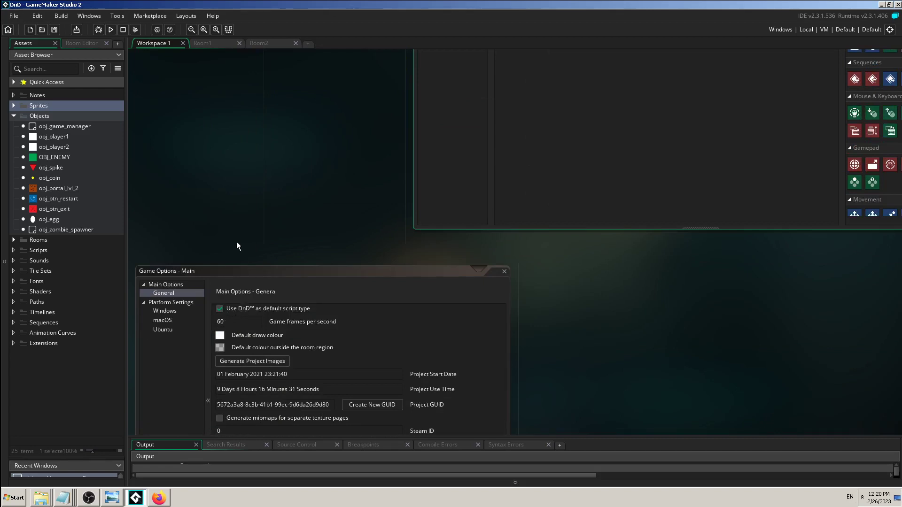
{"action": "scroll", "coordinate": [249, 242], "scroll_direction": "up", "scroll_amount": 3}
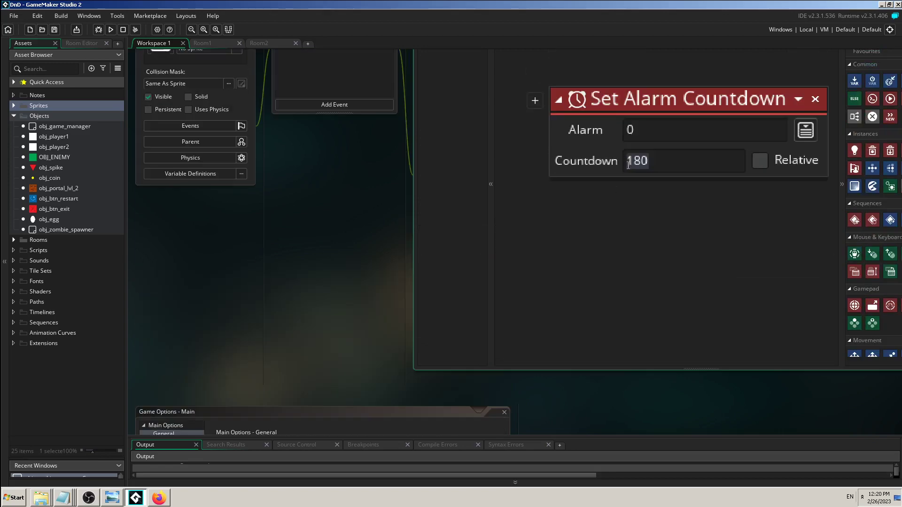
{"action": "left_click", "coordinate": [663, 163]}
{"action": "left_click_drag", "start_coordinate": [663, 163], "coordinate": [619, 165]}
{"action": "type", "text": "360"}
Set the Alarm 0 event's countdown to 360 as well and run the game
{"action": "scroll", "coordinate": [357, 226], "scroll_direction": "up", "scroll_amount": 2}
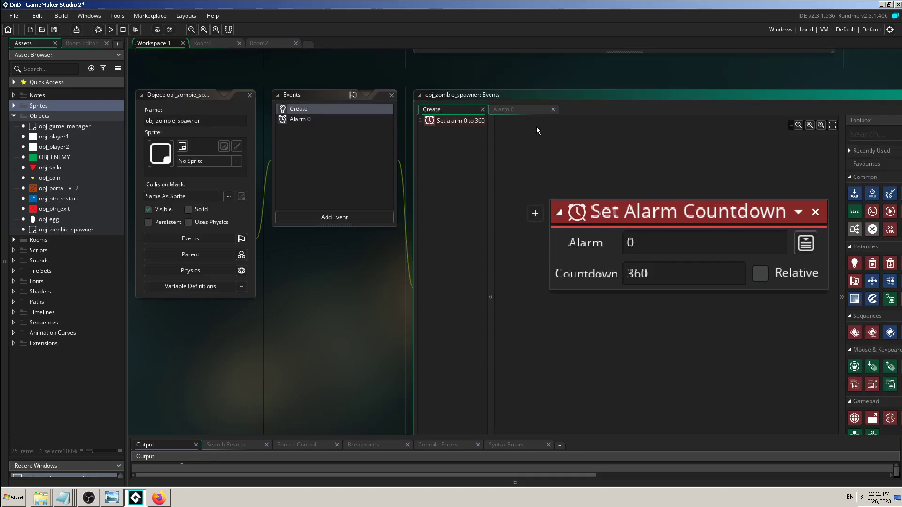
{"action": "left_click", "coordinate": [517, 109]}
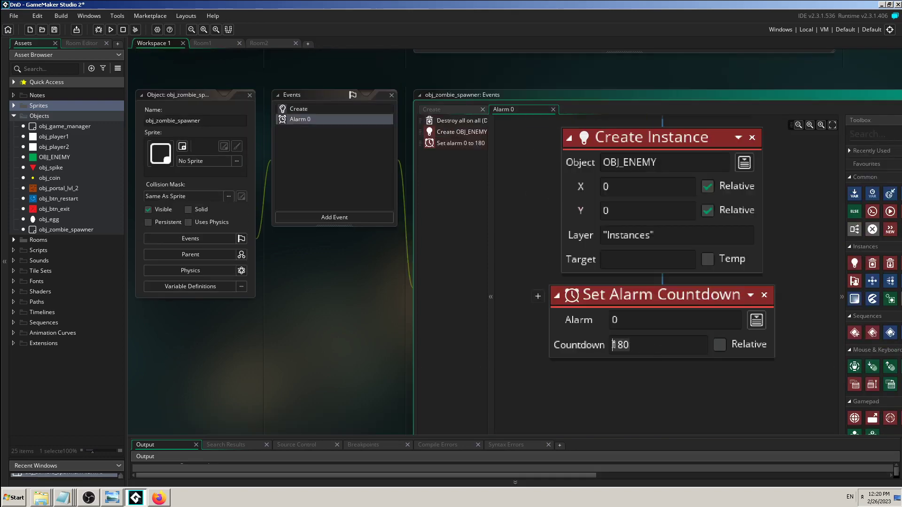
{"action": "key", "text": "Delete"}
{"action": "key", "text": "Delete"}
{"action": "key", "text": "Delete"}
{"action": "type", "text": "360"}
{"action": "left_click", "coordinate": [112, 32]}
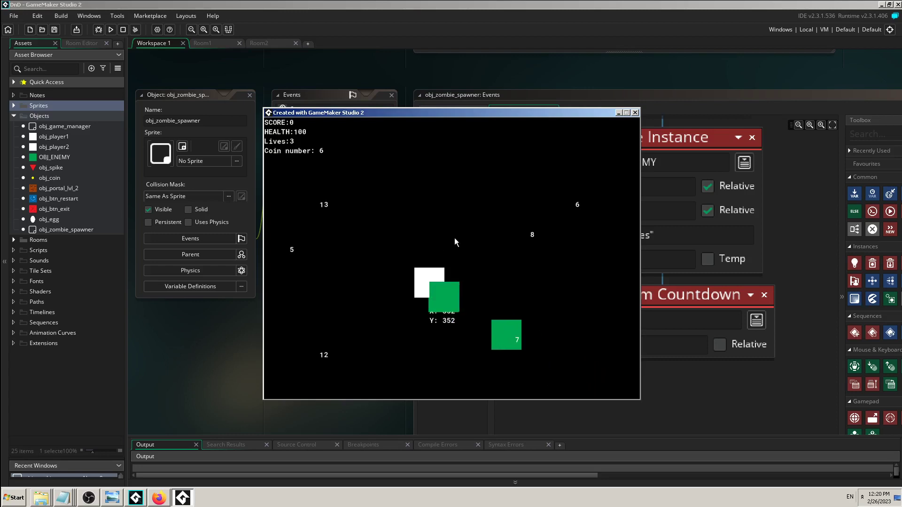
Close the test game, check the spawner's Create event alarm, and return to the 60 fps setting
{"action": "left_click", "coordinate": [634, 112]}
{"action": "scroll", "coordinate": [329, 282], "scroll_direction": "down", "scroll_amount": 3}
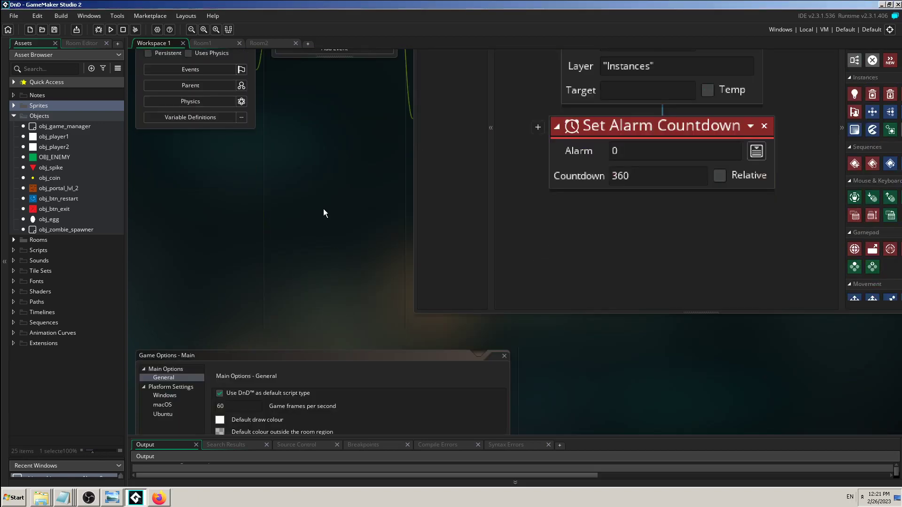
{"action": "scroll", "coordinate": [325, 213], "scroll_direction": "up", "scroll_amount": 2}
{"action": "scroll", "coordinate": [300, 248], "scroll_direction": "down", "scroll_amount": 4}
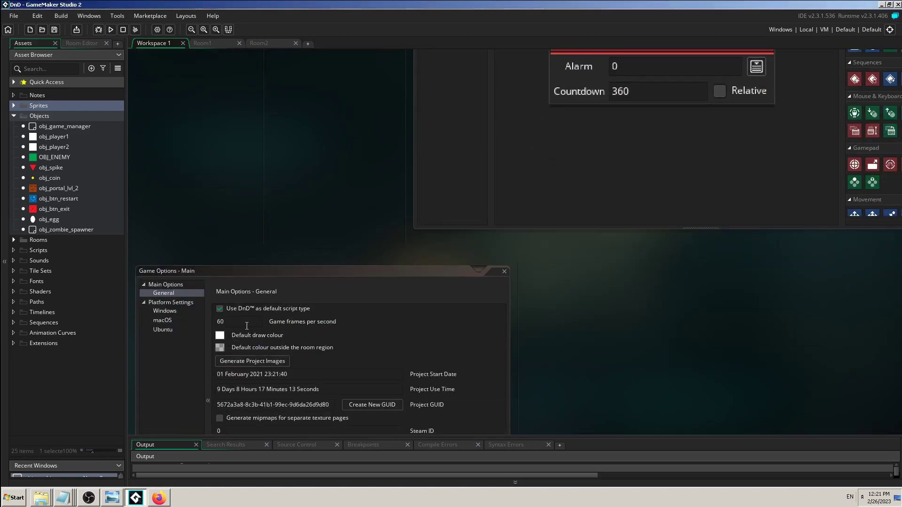
{"action": "left_click", "coordinate": [218, 322]}
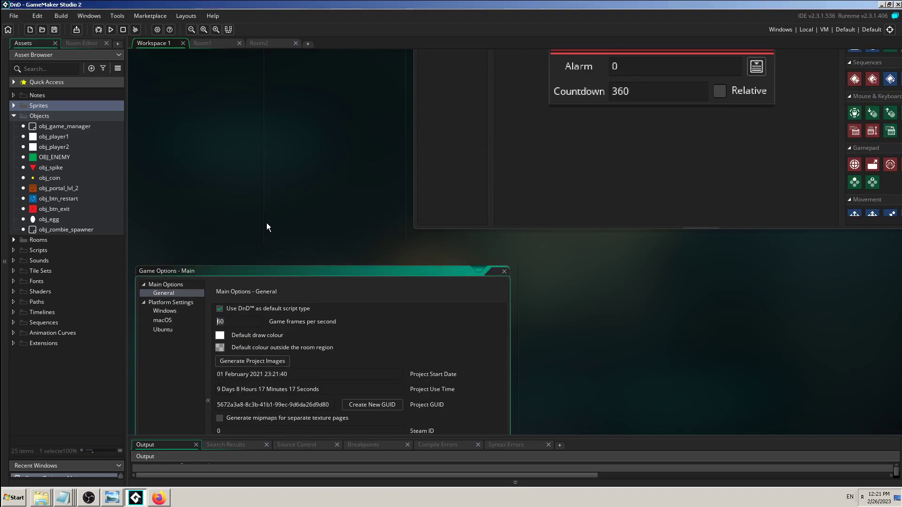
{"action": "scroll", "coordinate": [268, 221], "scroll_direction": "up", "scroll_amount": 6}
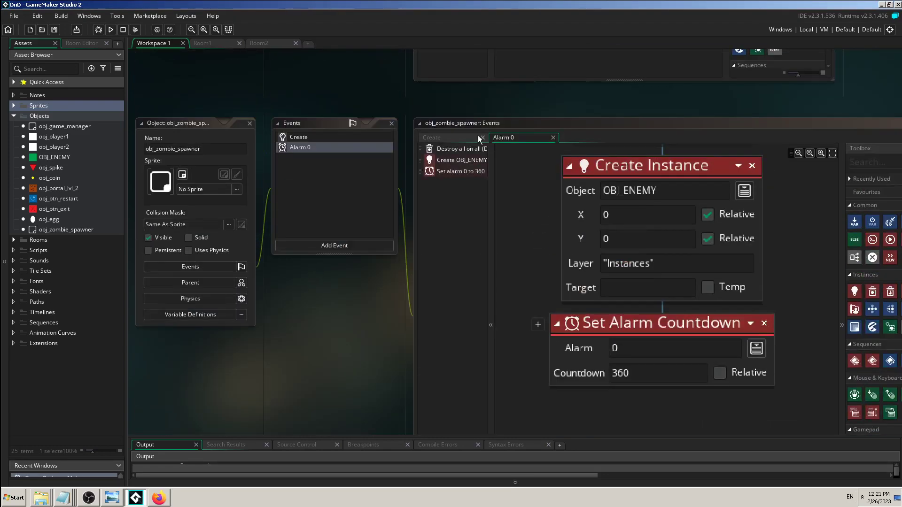
{"action": "left_click", "coordinate": [440, 138]}
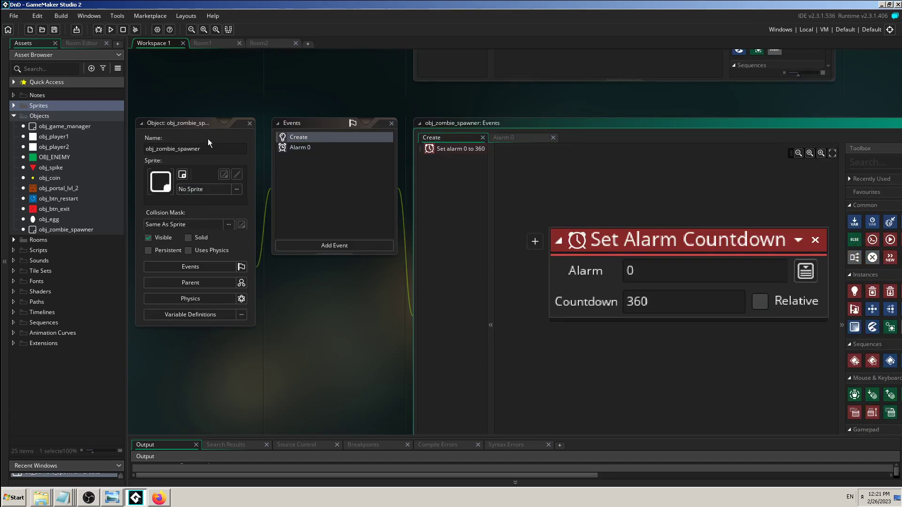
{"action": "scroll", "coordinate": [351, 272], "scroll_direction": "down", "scroll_amount": 10}
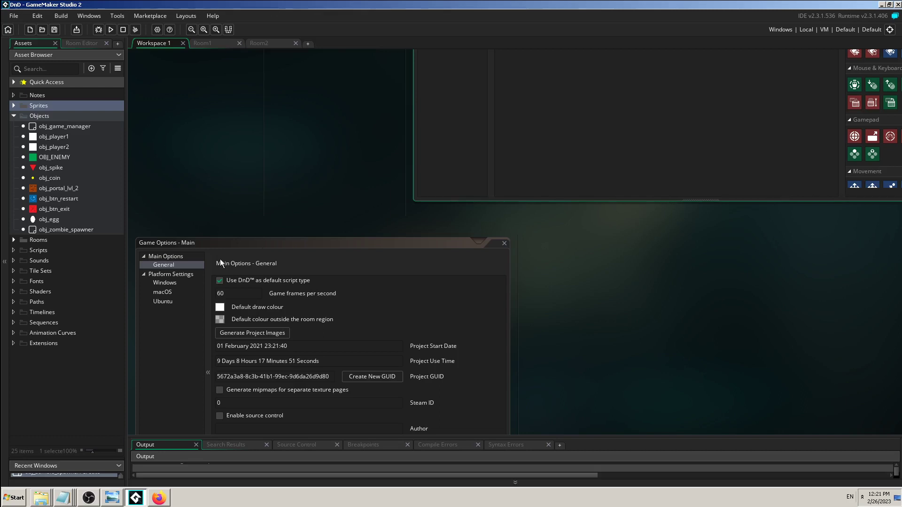
Change Game frames per second from 60 to 30 in Game Options
{"action": "left_click", "coordinate": [235, 296]}
{"action": "left_click_drag", "start_coordinate": [229, 295], "coordinate": [215, 296]}
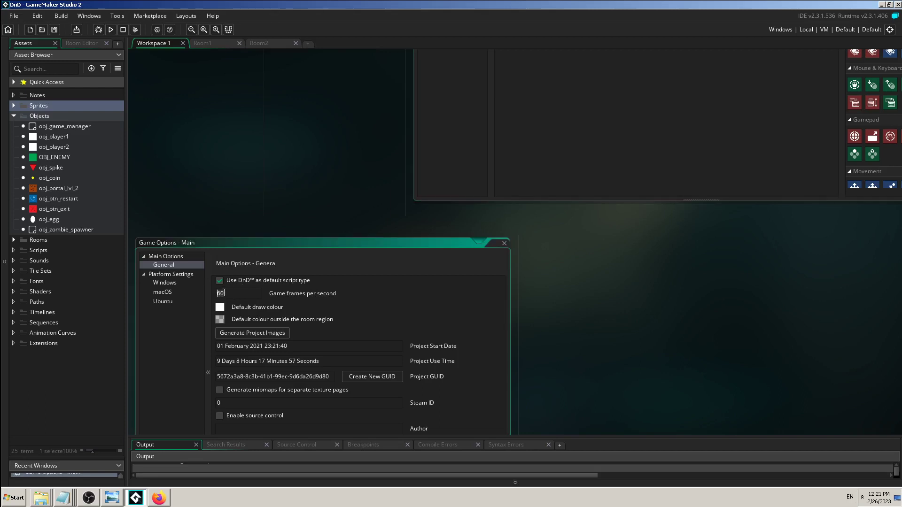
{"action": "type", "text": "30"}
{"action": "left_click", "coordinate": [244, 173]}
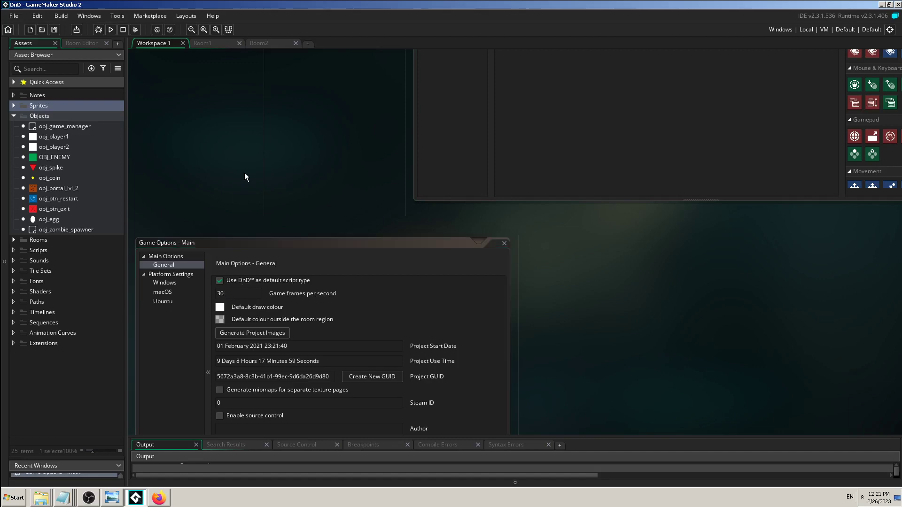
{"action": "left_click_drag", "start_coordinate": [245, 173], "coordinate": [247, 205]}
{"action": "scroll", "coordinate": [256, 249], "scroll_direction": "up", "scroll_amount": 1}
{"action": "scroll", "coordinate": [270, 274], "scroll_direction": "down", "scroll_amount": 4}
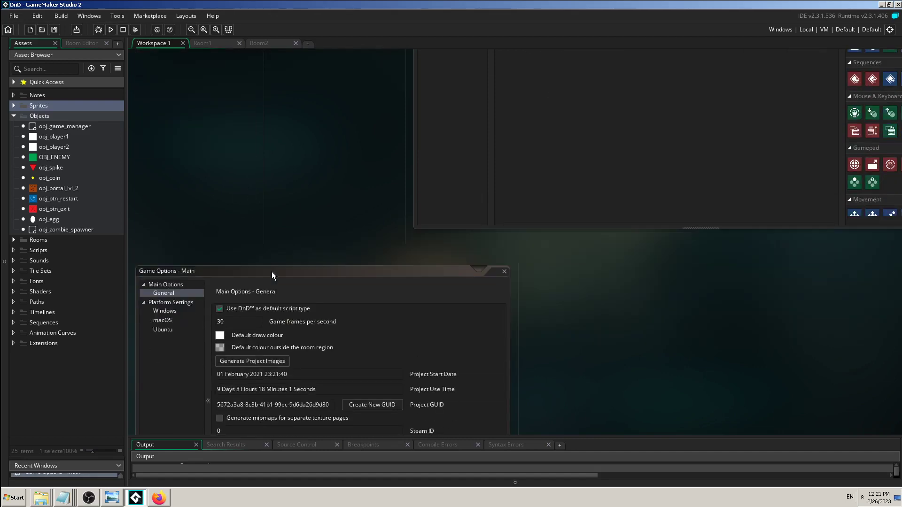
{"action": "scroll", "coordinate": [261, 241], "scroll_direction": "up", "scroll_amount": 8}
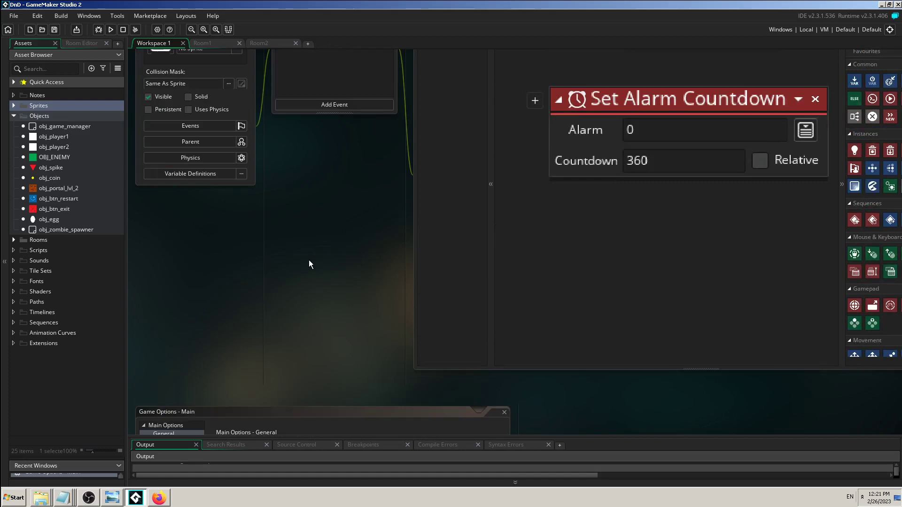
{"action": "scroll", "coordinate": [327, 274], "scroll_direction": "up", "scroll_amount": 3}
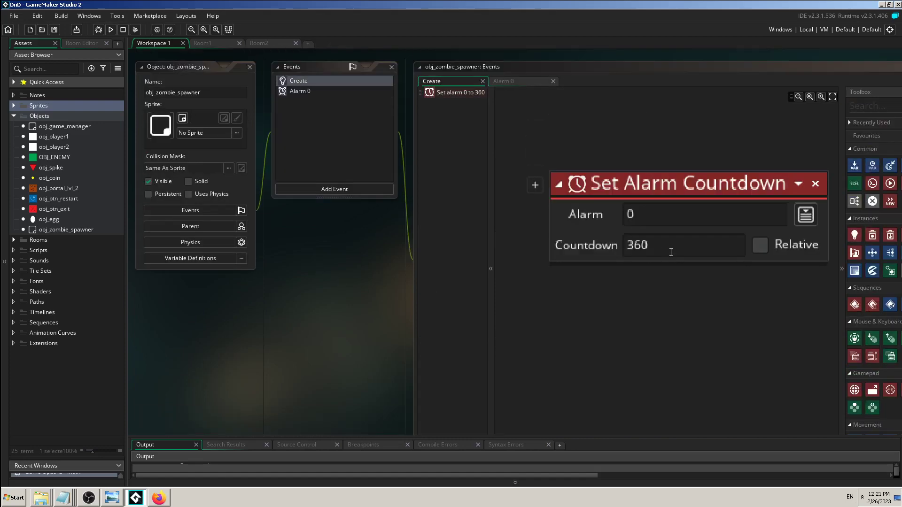
Inspect the Create event's alarm countdown, leaving it at 360
{"action": "left_click", "coordinate": [654, 247]}
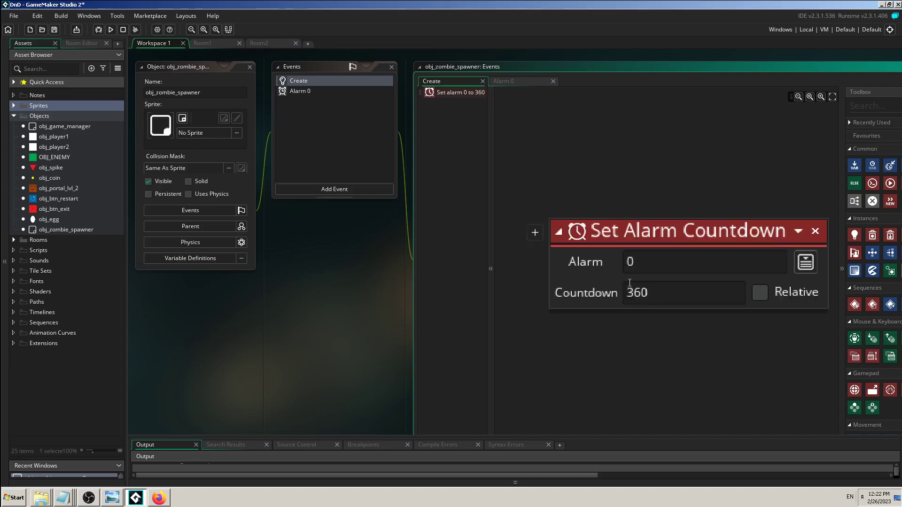
{"action": "left_click", "coordinate": [359, 137]}
{"action": "scroll", "coordinate": [308, 235], "scroll_direction": "down", "scroll_amount": 6}
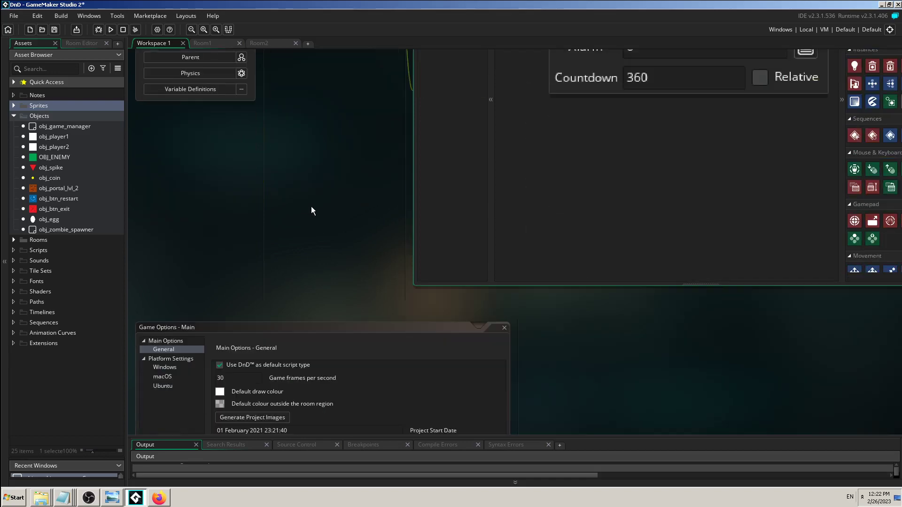
{"action": "scroll", "coordinate": [325, 194], "scroll_direction": "up", "scroll_amount": 1}
{"action": "scroll", "coordinate": [230, 280], "scroll_direction": "down", "scroll_amount": 2}
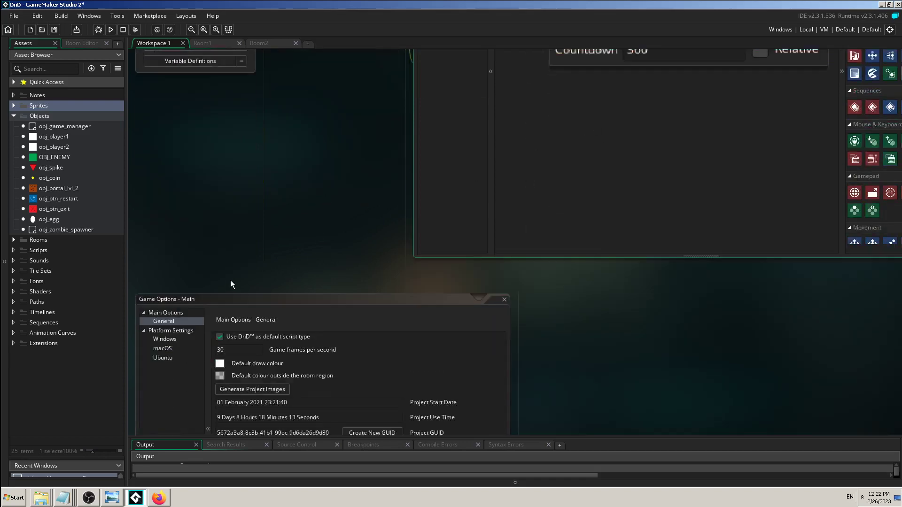
{"action": "scroll", "coordinate": [279, 185], "scroll_direction": "up", "scroll_amount": 1}
{"action": "scroll", "coordinate": [279, 184], "scroll_direction": "up", "scroll_amount": 2}
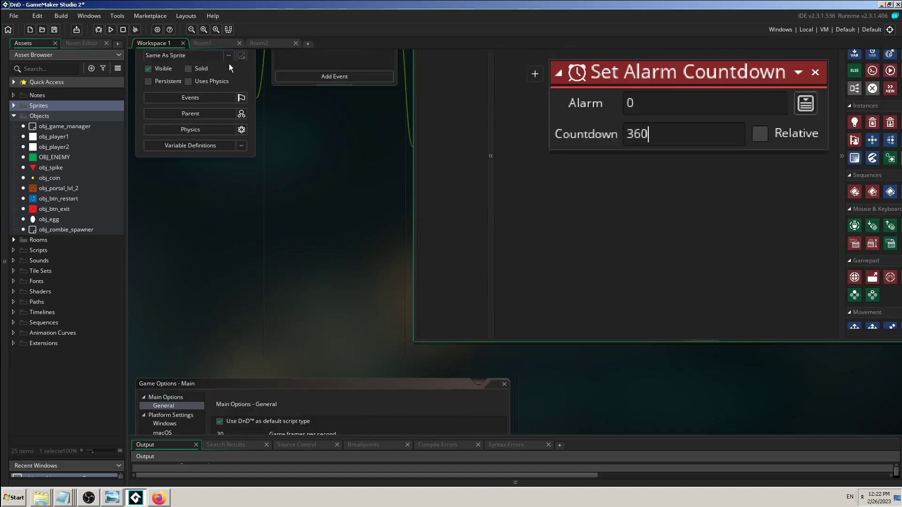
Save and run the game to test it at 30 fps
{"action": "left_click", "coordinate": [110, 30]}
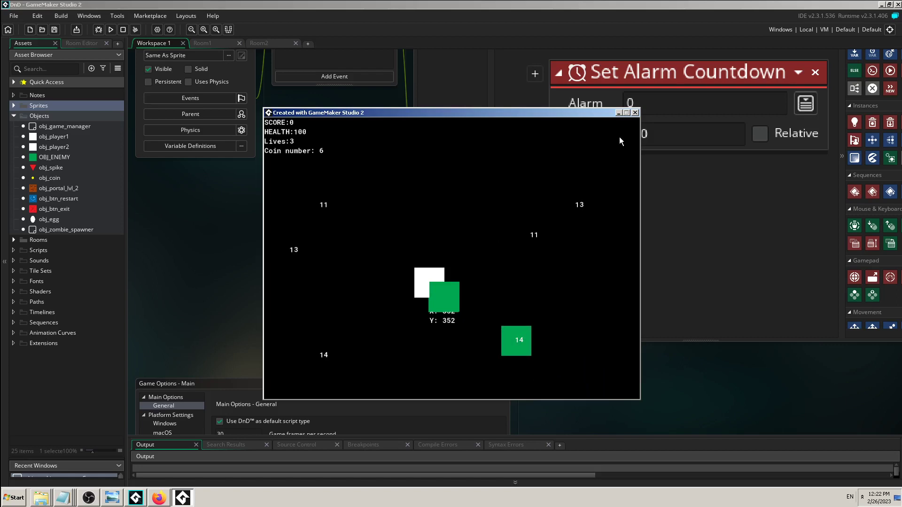
Close the game and change the Create event's alarm countdown from 360 to 180
{"action": "left_click", "coordinate": [634, 114]}
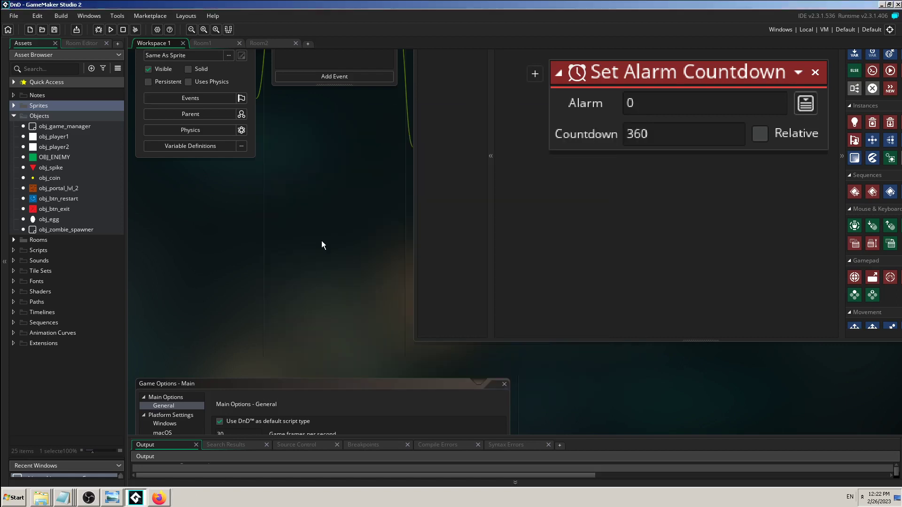
{"action": "scroll", "coordinate": [321, 243], "scroll_direction": "up", "scroll_amount": 1}
{"action": "scroll", "coordinate": [325, 255], "scroll_direction": "up", "scroll_amount": 1}
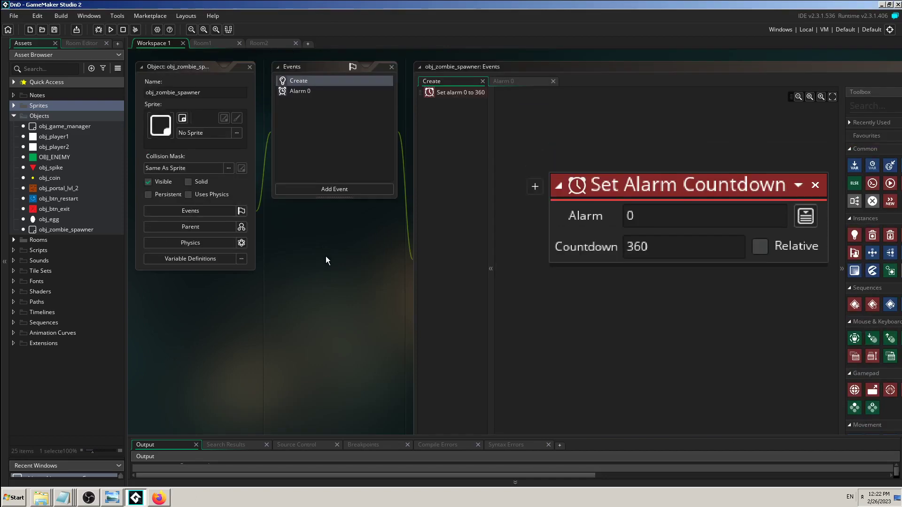
{"action": "scroll", "coordinate": [326, 256], "scroll_direction": "down", "scroll_amount": 1}
{"action": "scroll", "coordinate": [326, 256], "scroll_direction": "down", "scroll_amount": 3}
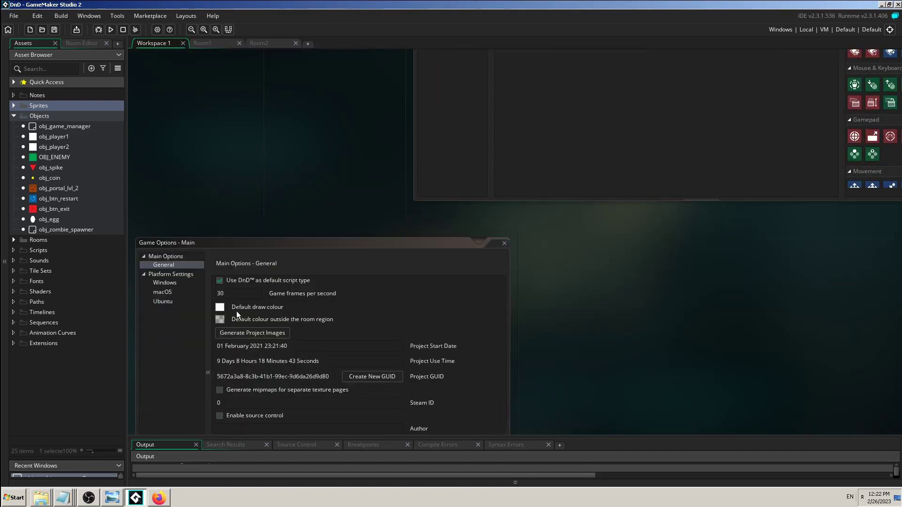
{"action": "scroll", "coordinate": [288, 220], "scroll_direction": "up", "scroll_amount": 6}
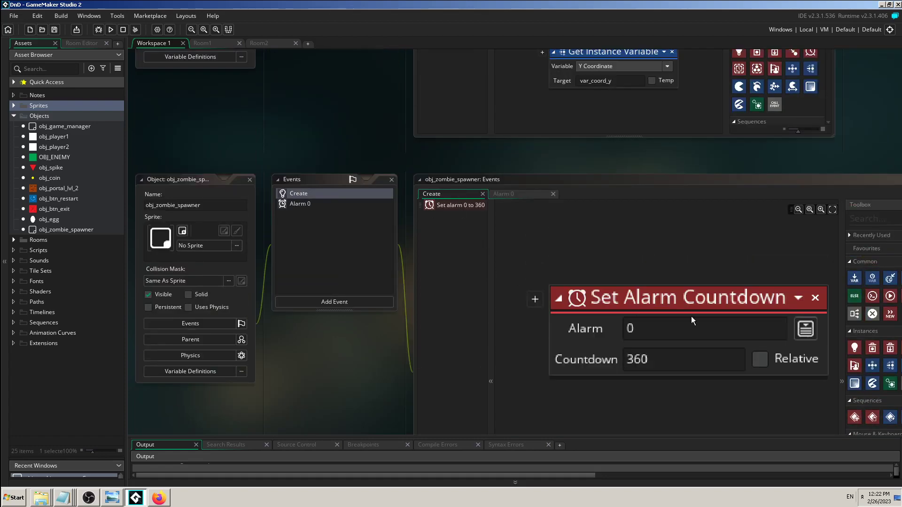
{"action": "left_click_drag", "start_coordinate": [663, 361], "coordinate": [625, 363]}
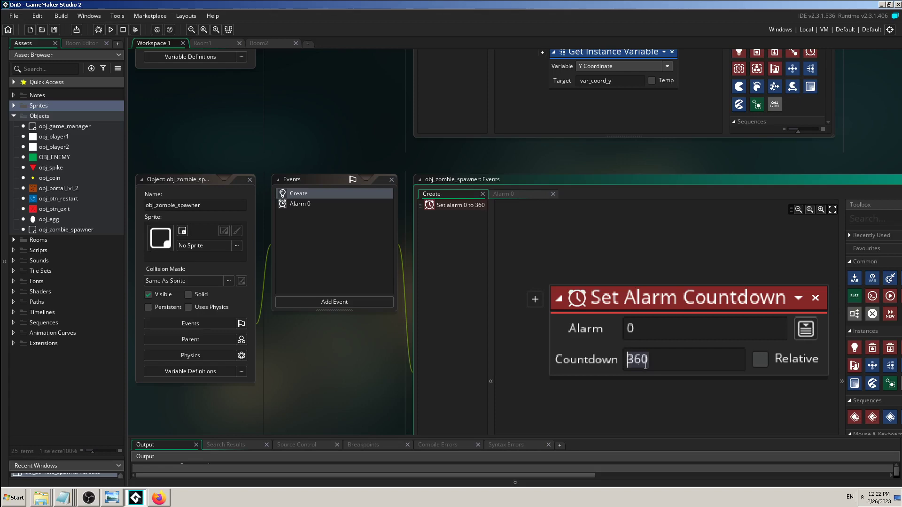
{"action": "scroll", "coordinate": [306, 354], "scroll_direction": "down", "scroll_amount": 4}
{"action": "scroll", "coordinate": [316, 333], "scroll_direction": "up", "scroll_amount": 2}
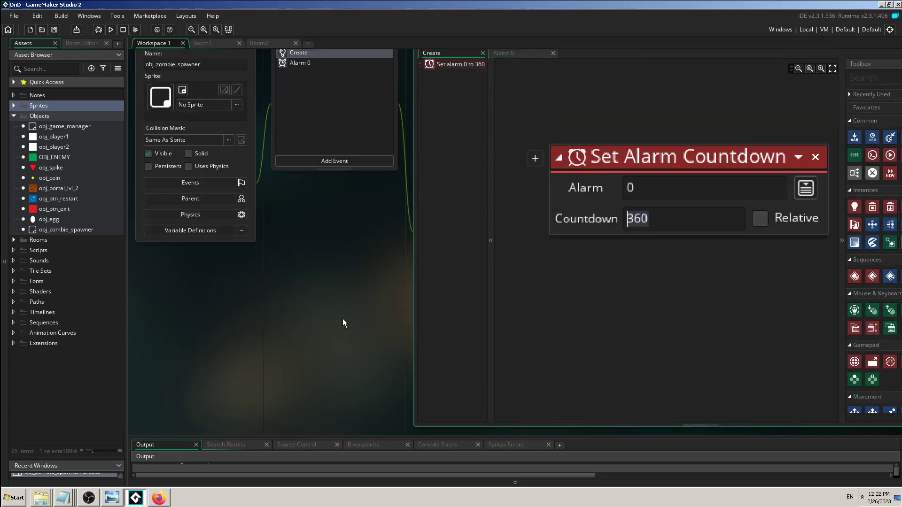
{"action": "type", "text": "180"}
Set the Alarm 0 event's countdown to 180
{"action": "scroll", "coordinate": [350, 314], "scroll_direction": "up", "scroll_amount": 1}
{"action": "left_click", "coordinate": [526, 110]}
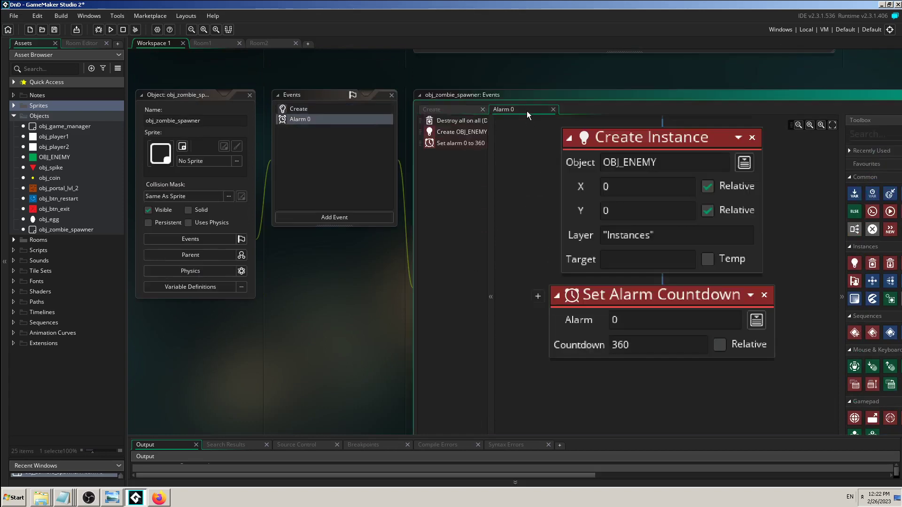
{"action": "left_click", "coordinate": [611, 350]}
{"action": "type", "text": "180"}
Run the game and steer the player with the arrow keys to collect coin 12
{"action": "left_click", "coordinate": [111, 30]}
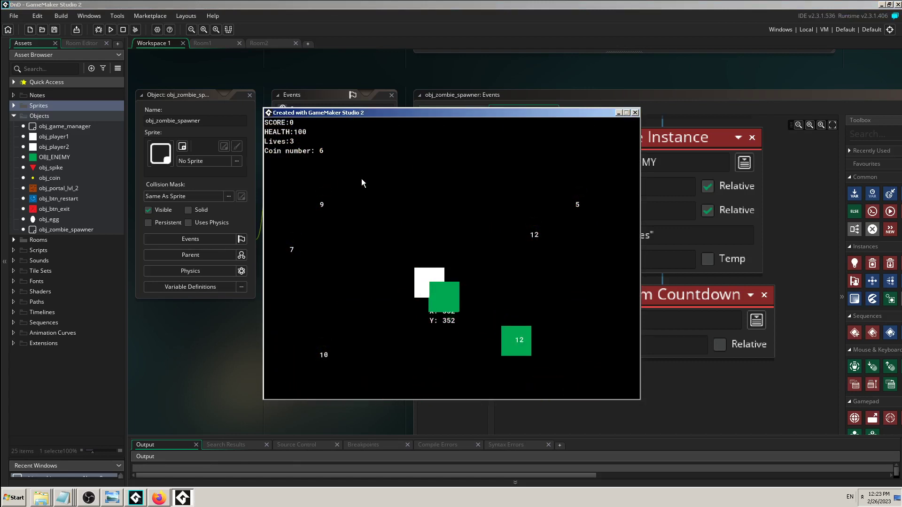
{"action": "key", "text": "Left"}
{"action": "key", "text": "Up"}
{"action": "key", "text": "Right"}
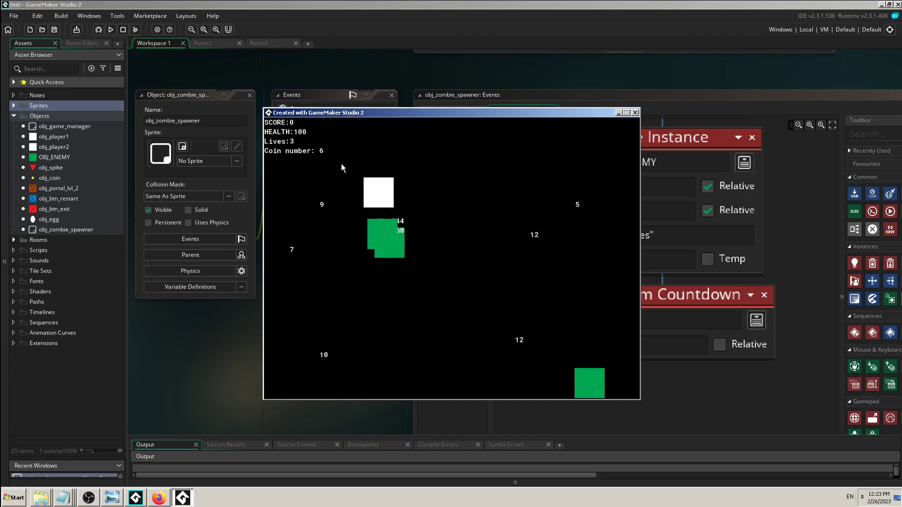
{"action": "key", "text": "Down"}
{"action": "key", "text": "Left"}
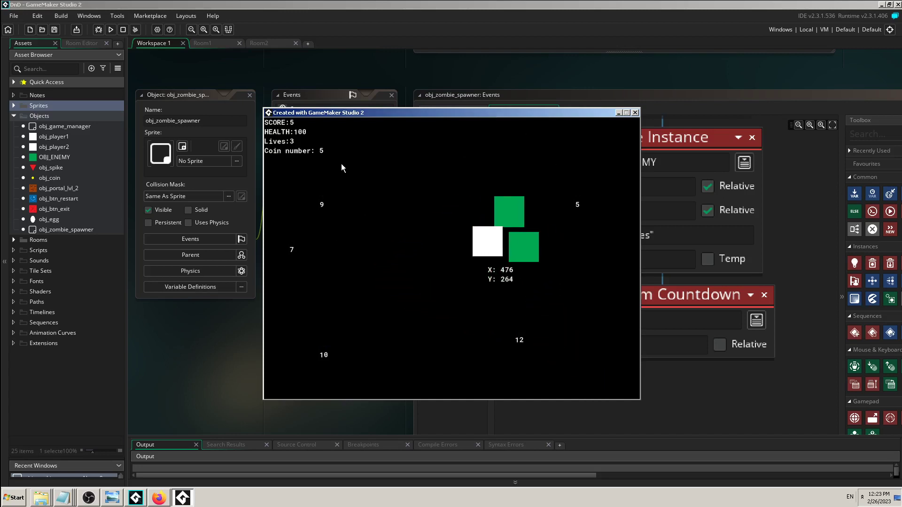
Move the player to collect coins 7 and 9, then the other coin 12
{"action": "key", "text": "Left"}
{"action": "key", "text": "Up"}
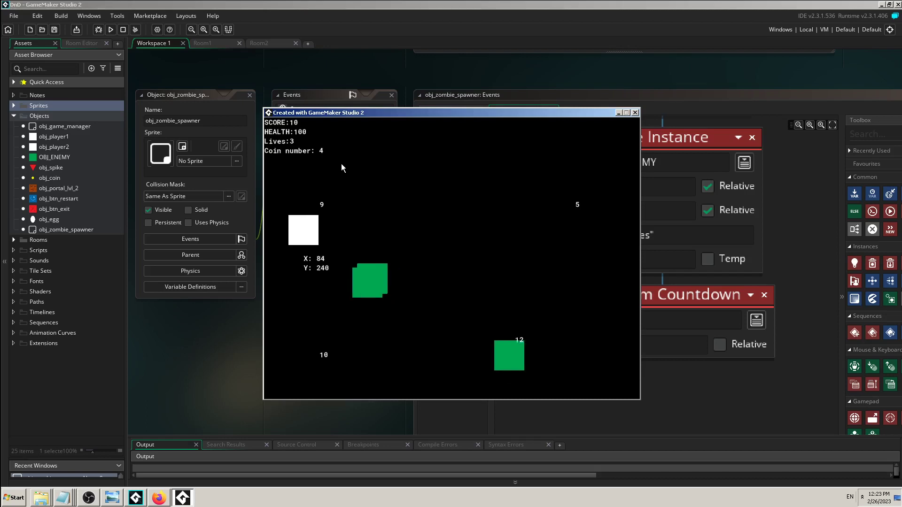
{"action": "key", "text": "Right"}
{"action": "key", "text": "Right"}
{"action": "key", "text": "Down"}
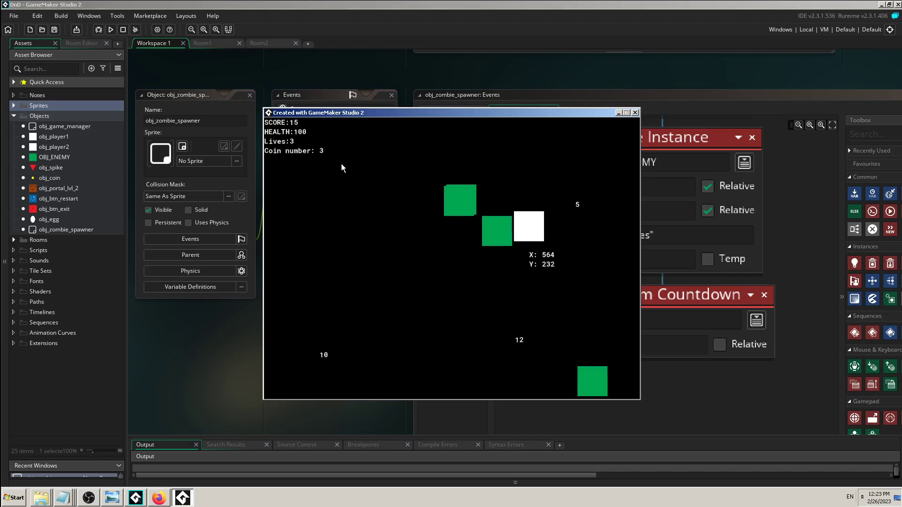
{"action": "key", "text": "Down"}
{"action": "key", "text": "Left"}
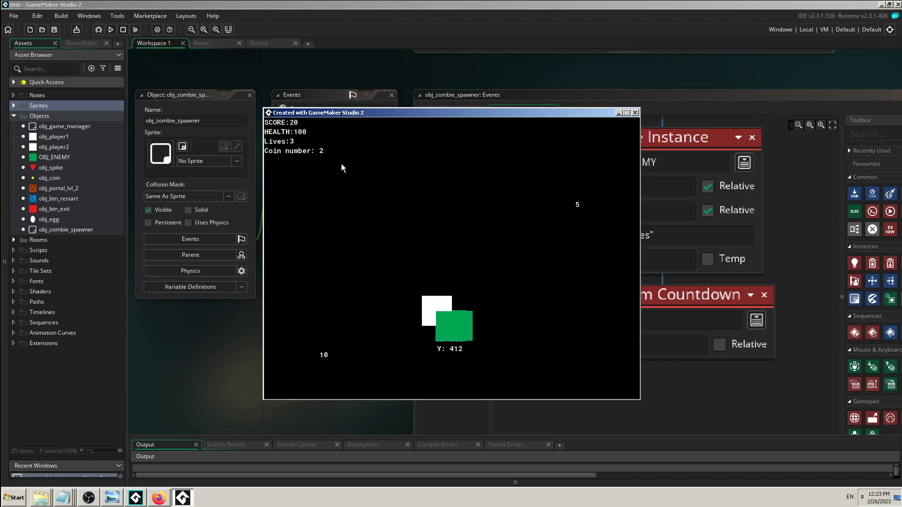